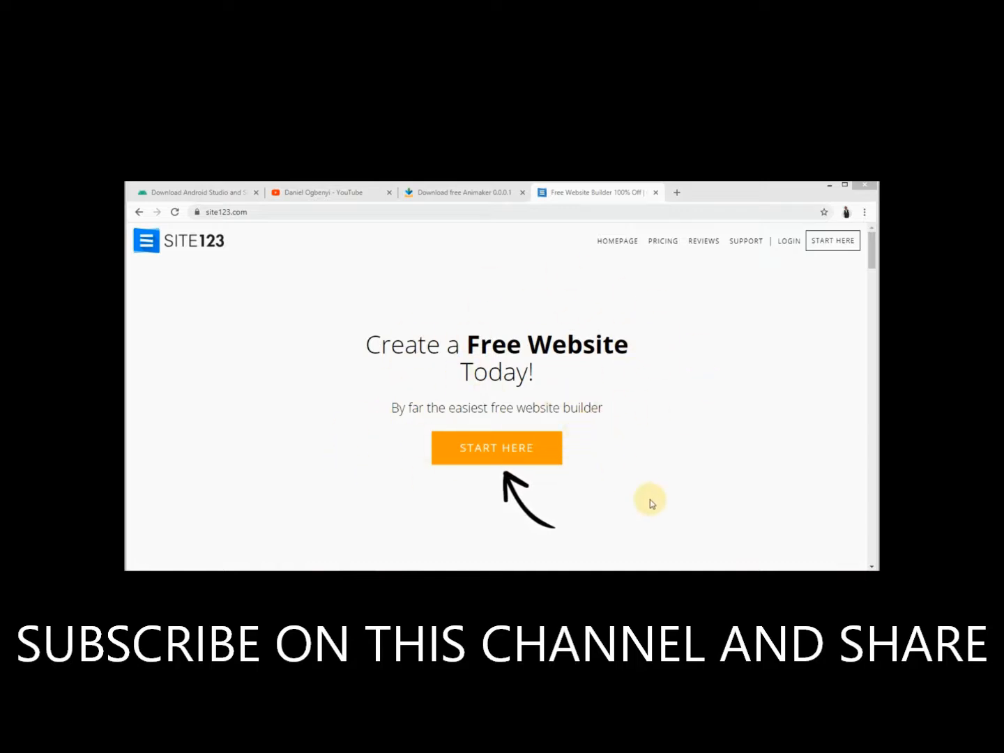
Start a new website of the Blog type, name it 'jobme', and open it
{"action": "left_click", "coordinate": [495, 448]}
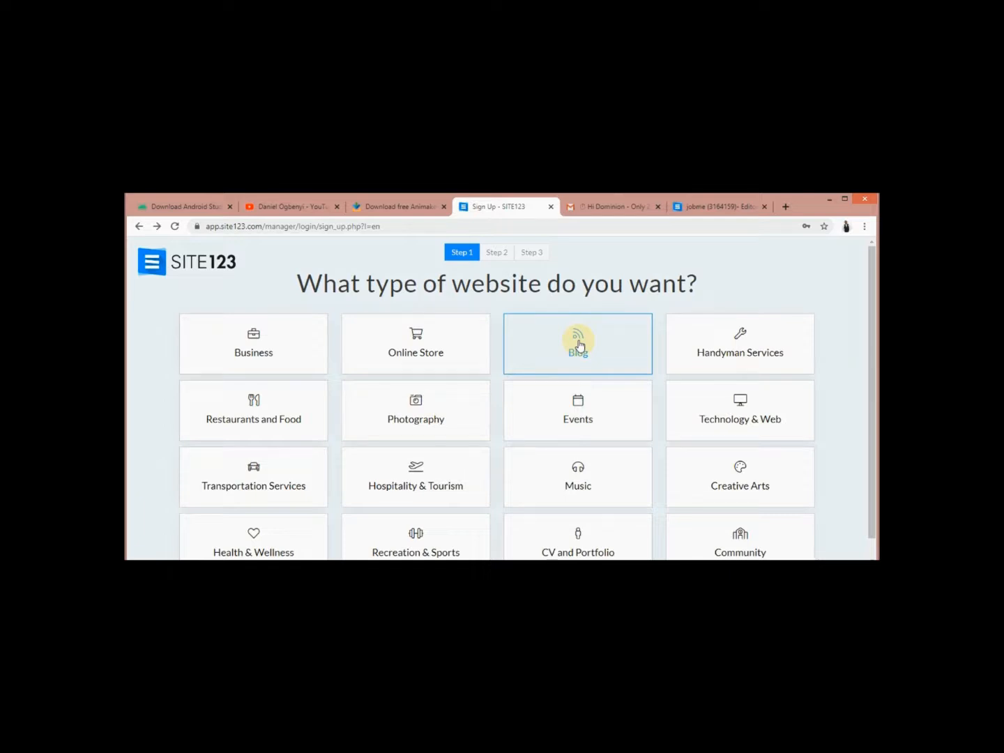
{"action": "left_click", "coordinate": [579, 345]}
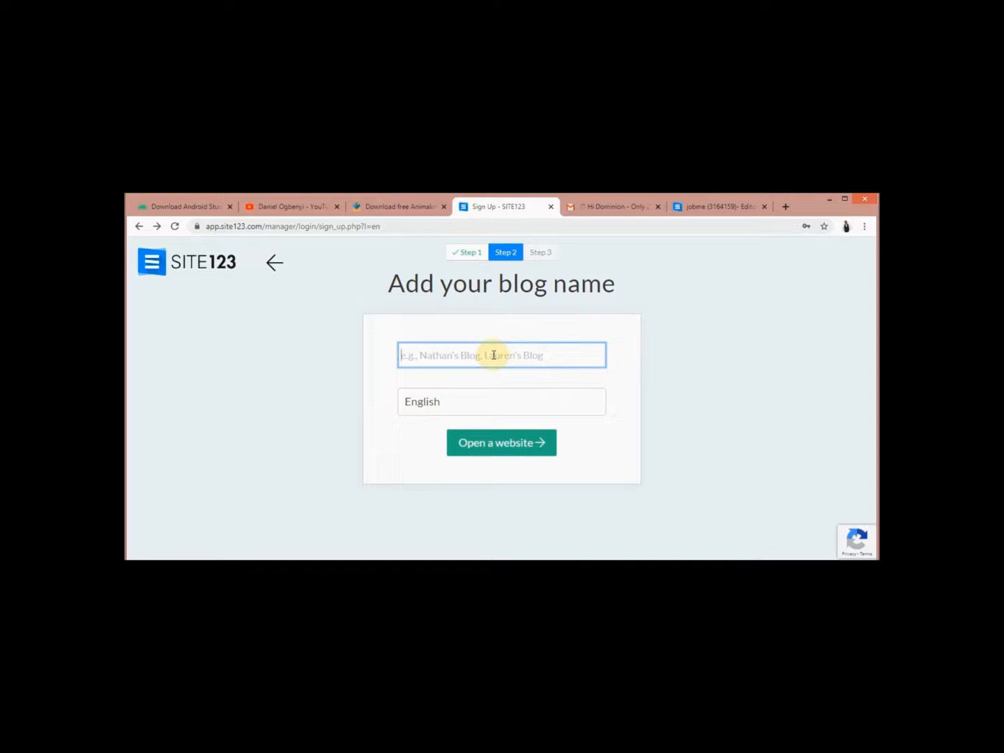
{"action": "type", "text": "jobme"}
{"action": "left_click", "coordinate": [491, 451]}
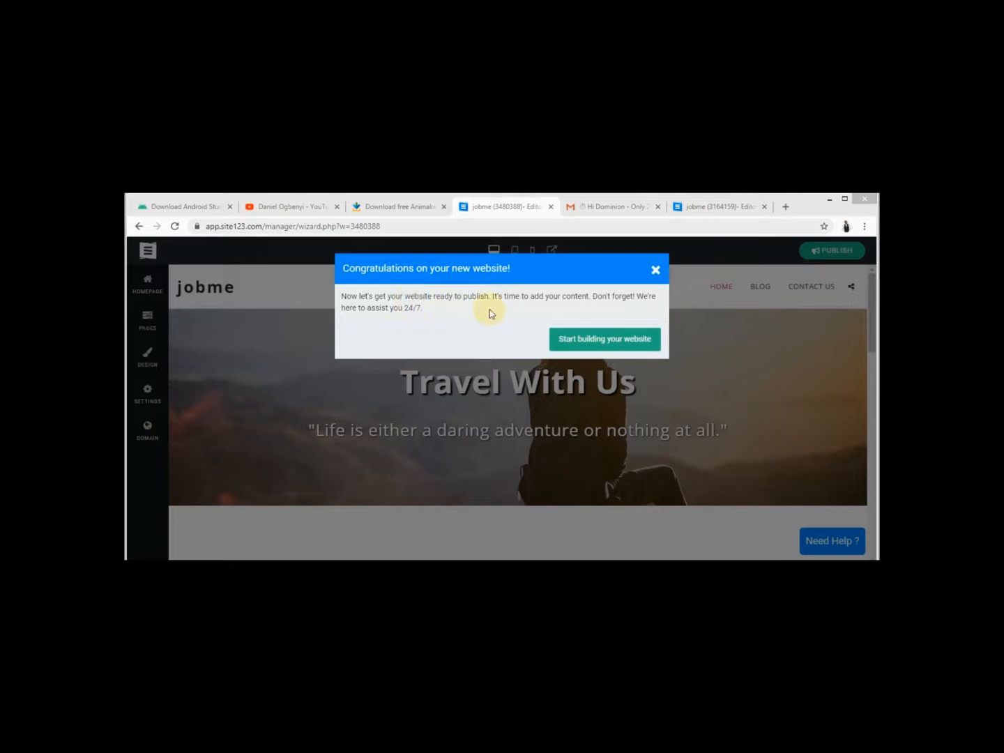
Dismiss the Congratulations dialog to start building the jobme site
{"action": "left_click", "coordinate": [620, 342]}
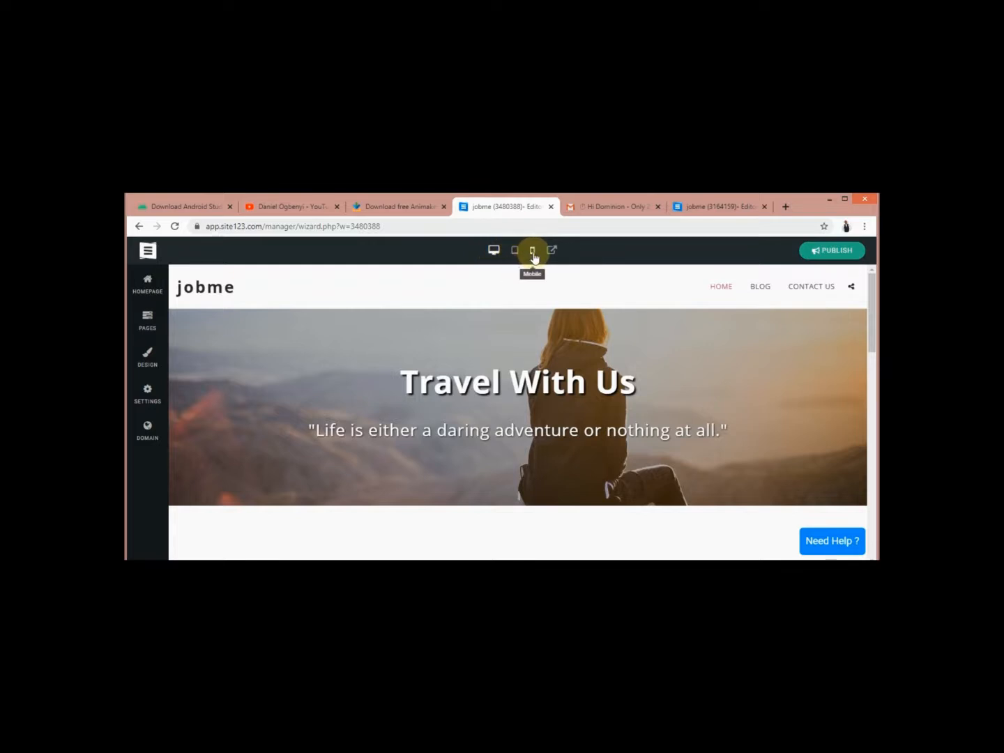
{"action": "mouse_move", "coordinate": [585, 354]}
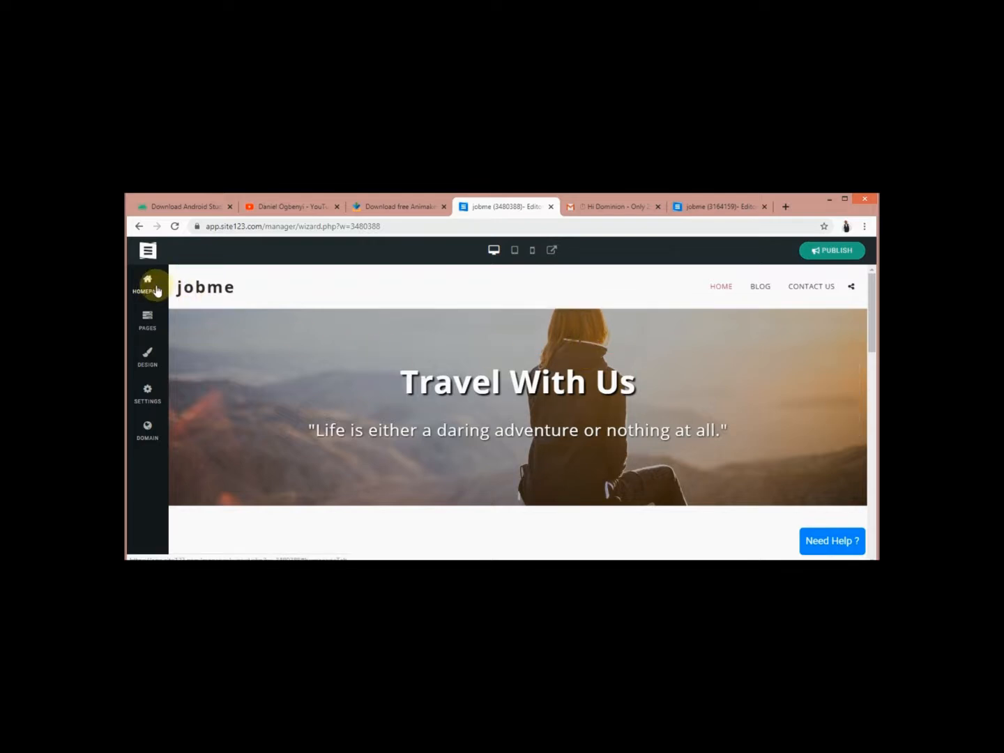
Change the homepage hero's main title to 'JOB UPDATES'
{"action": "left_click", "coordinate": [157, 290]}
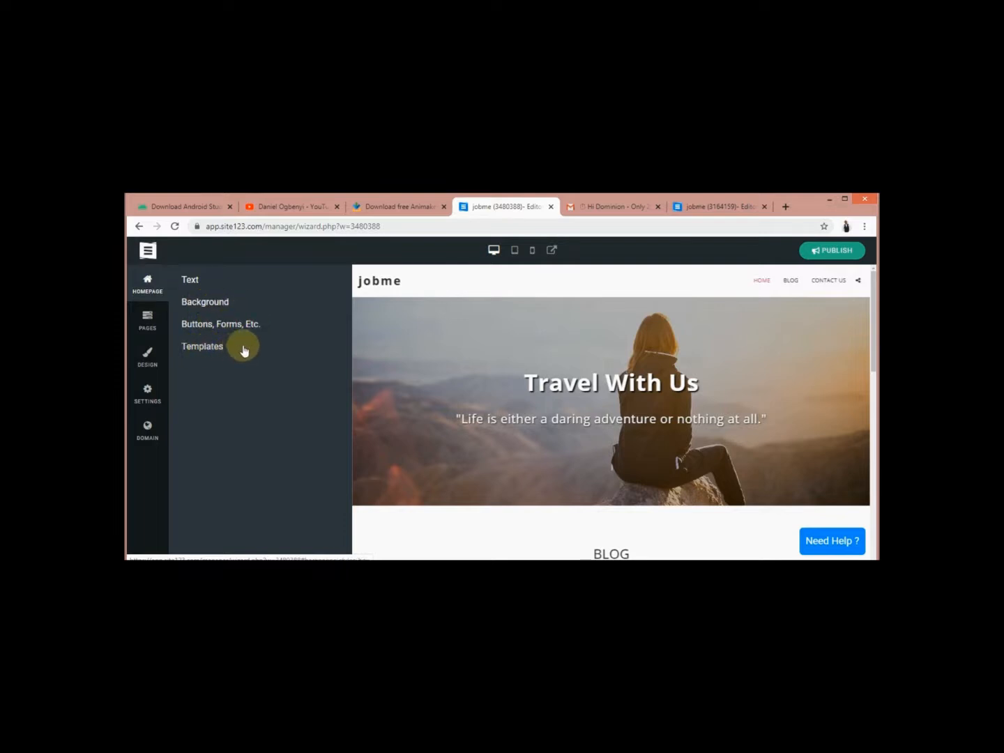
{"action": "left_click", "coordinate": [218, 283]}
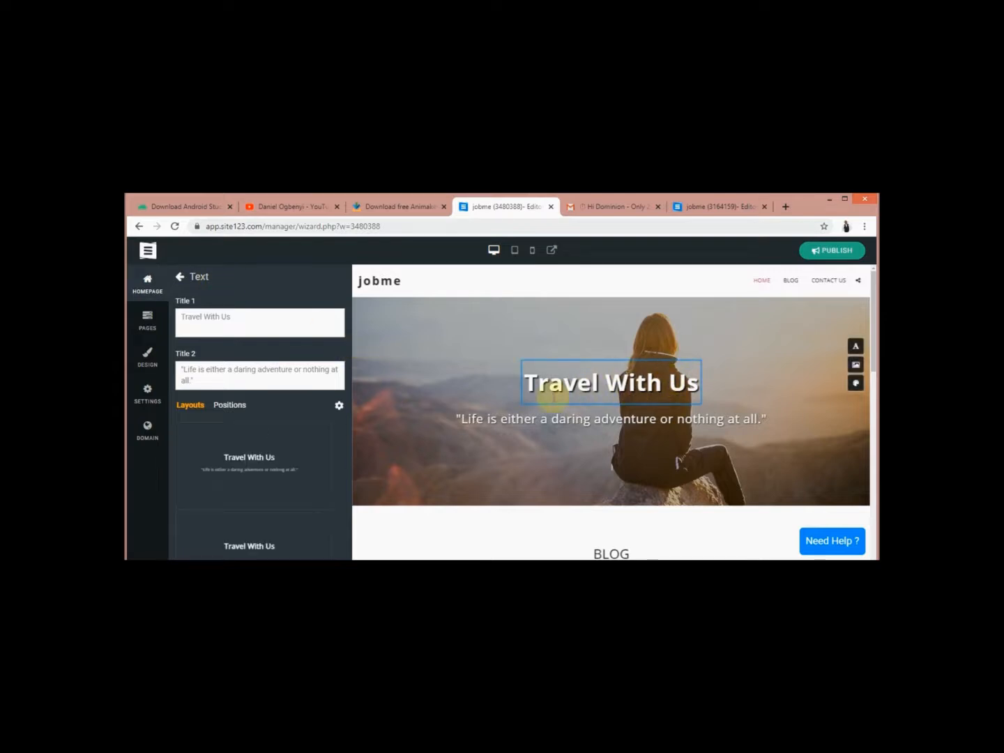
{"action": "left_click", "coordinate": [244, 315]}
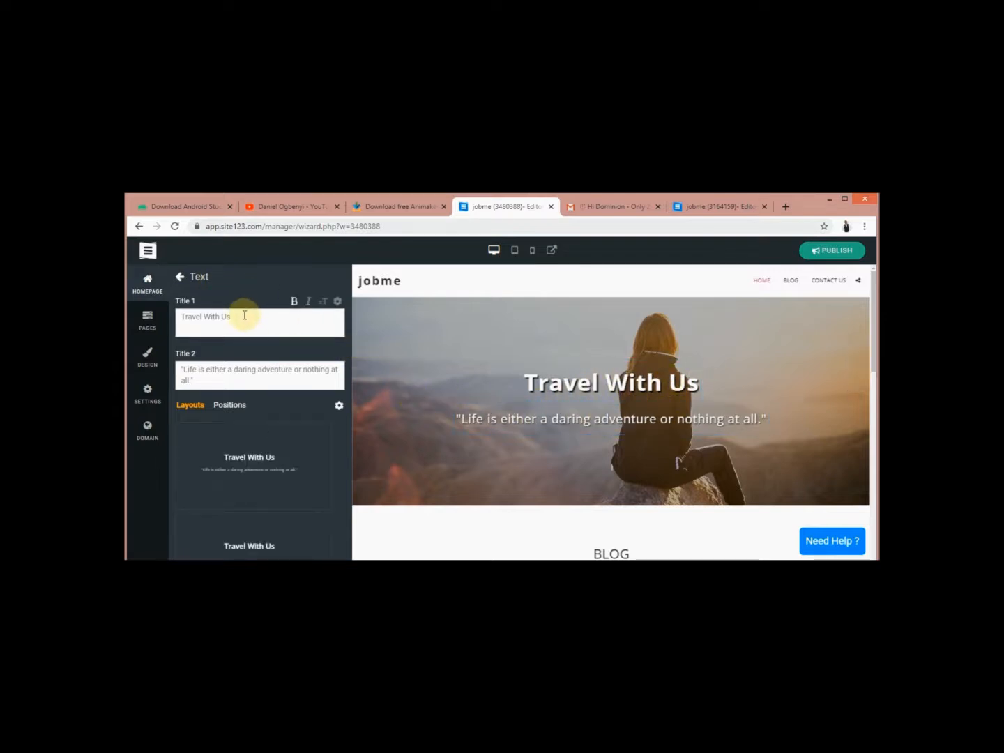
{"action": "key", "text": "BackSpace"}
{"action": "key", "text": "BackSpace"}
{"action": "key", "text": "BackSpace"}
{"action": "key", "text": "BackSpace"}
{"action": "key", "text": "BackSpace"}
{"action": "key", "text": "BackSpace"}
{"action": "key", "text": "BackSpace"}
{"action": "key", "text": "BackSpace"}
{"action": "key", "text": "BackSpace"}
{"action": "key", "text": "BackSpace"}
{"action": "key", "text": "BackSpace"}
{"action": "key", "text": "BackSpace"}
{"action": "key", "text": "BackSpace"}
{"action": "key", "text": "BackSpace"}
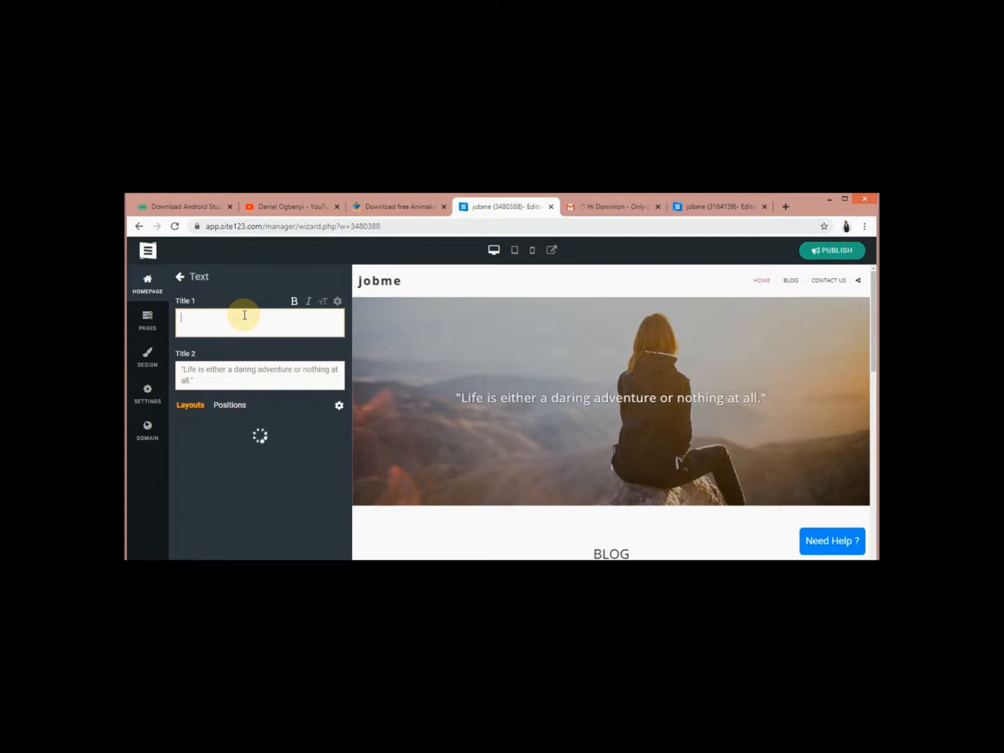
{"action": "type", "text": "j"}
{"action": "key", "text": "BackSpace"}
{"action": "type", "text": "JOB UPDATE"}
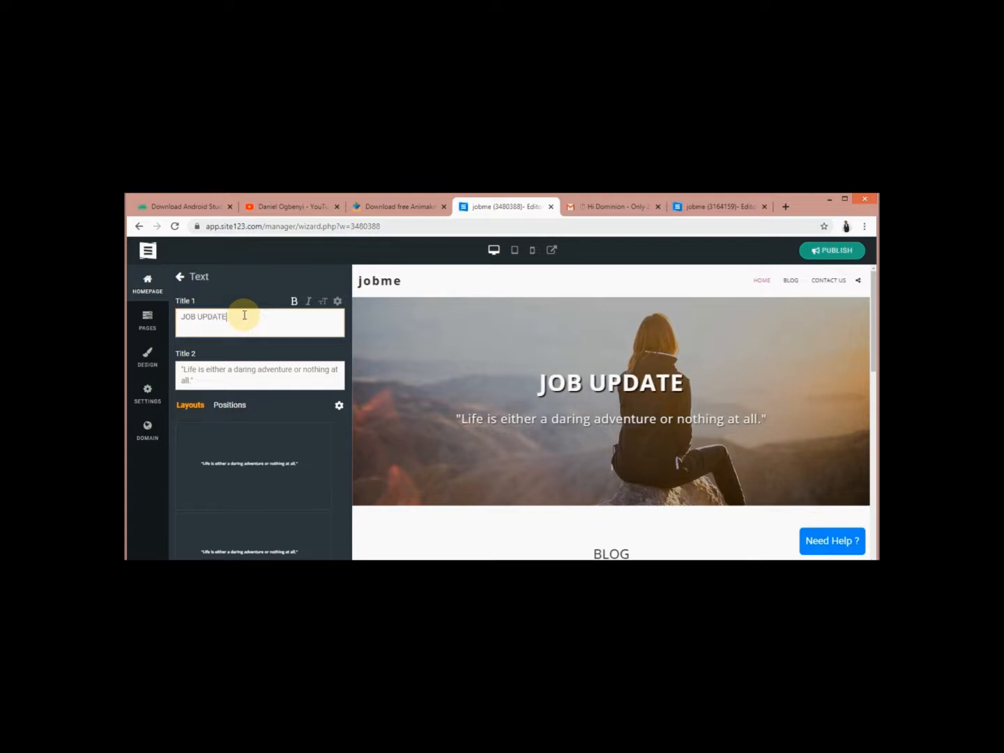
{"action": "type", "text": "S"}
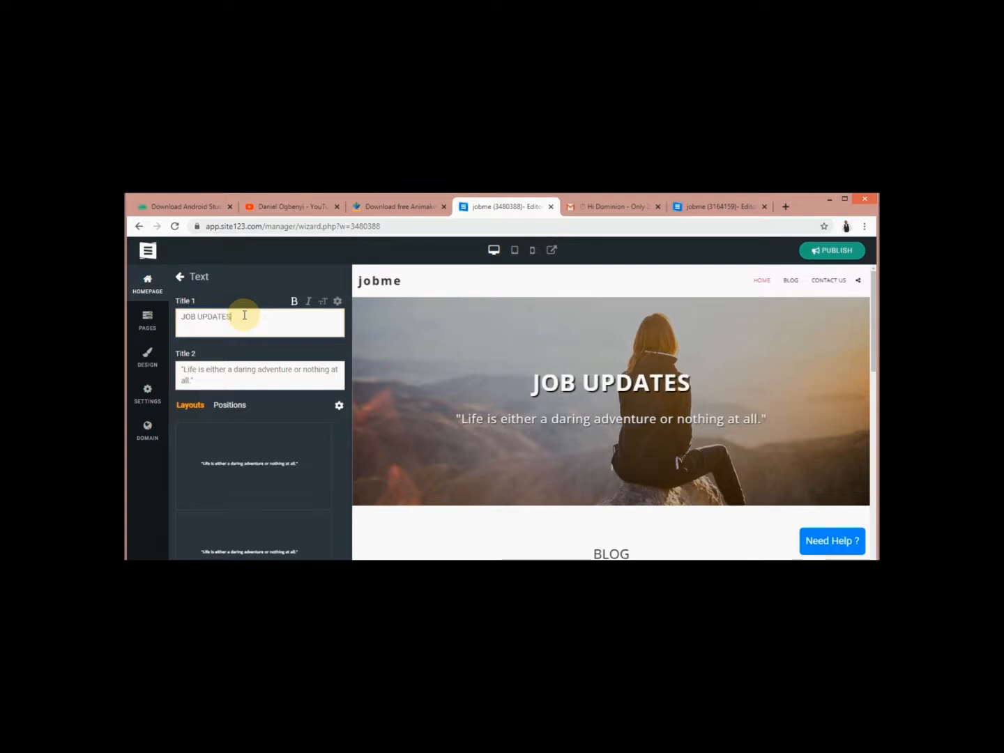
Replace the hero subtitle with 'MAKING LIFE EASY FOR EMPLOYMENT'
{"action": "left_click", "coordinate": [225, 378]}
{"action": "key", "text": "BackSpace"}
{"action": "key", "text": "BackSpace"}
{"action": "key", "text": "BackSpace"}
{"action": "key", "text": "BackSpace"}
{"action": "key", "text": "BackSpace"}
{"action": "key", "text": "BackSpace"}
{"action": "key", "text": "BackSpace"}
{"action": "key", "text": "BackSpace"}
{"action": "key", "text": "BackSpace"}
{"action": "key", "text": "BackSpace"}
{"action": "key", "text": "BackSpace"}
{"action": "key", "text": "BackSpace"}
{"action": "key", "text": "BackSpace"}
{"action": "key", "text": "BackSpace"}
{"action": "key", "text": "BackSpace"}
{"action": "key", "text": "BackSpace"}
{"action": "key", "text": "BackSpace"}
{"action": "key", "text": "BackSpace"}
{"action": "key", "text": "BackSpace"}
{"action": "key", "text": "BackSpace"}
{"action": "key", "text": "BackSpace"}
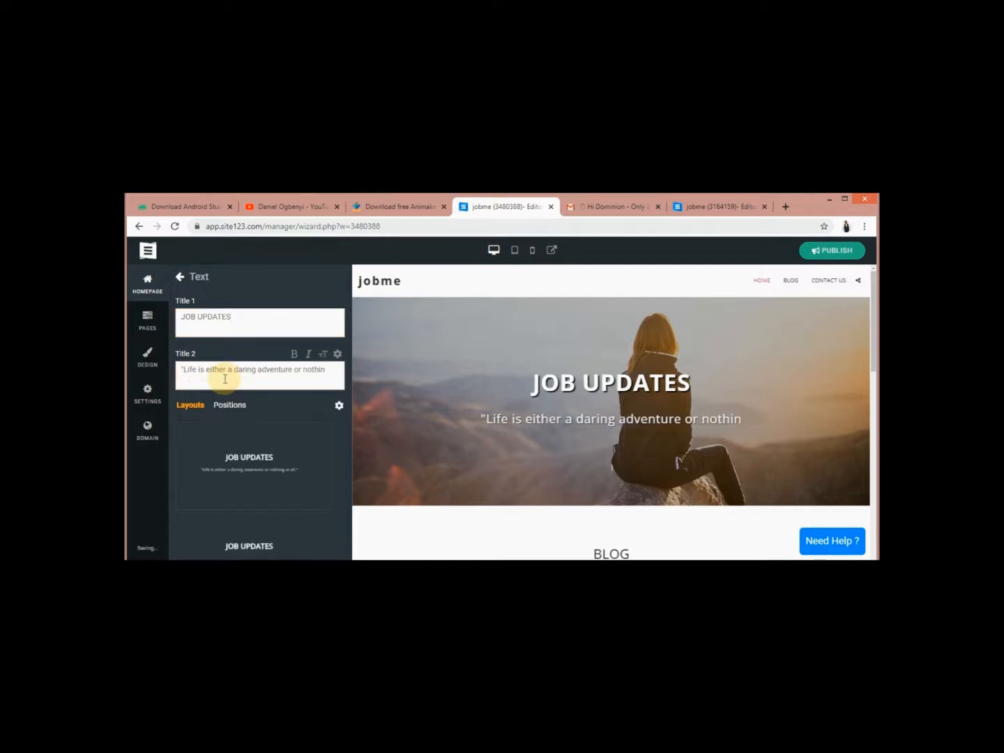
{"action": "key", "text": "BackSpace"}
{"action": "key", "text": "BackSpace"}
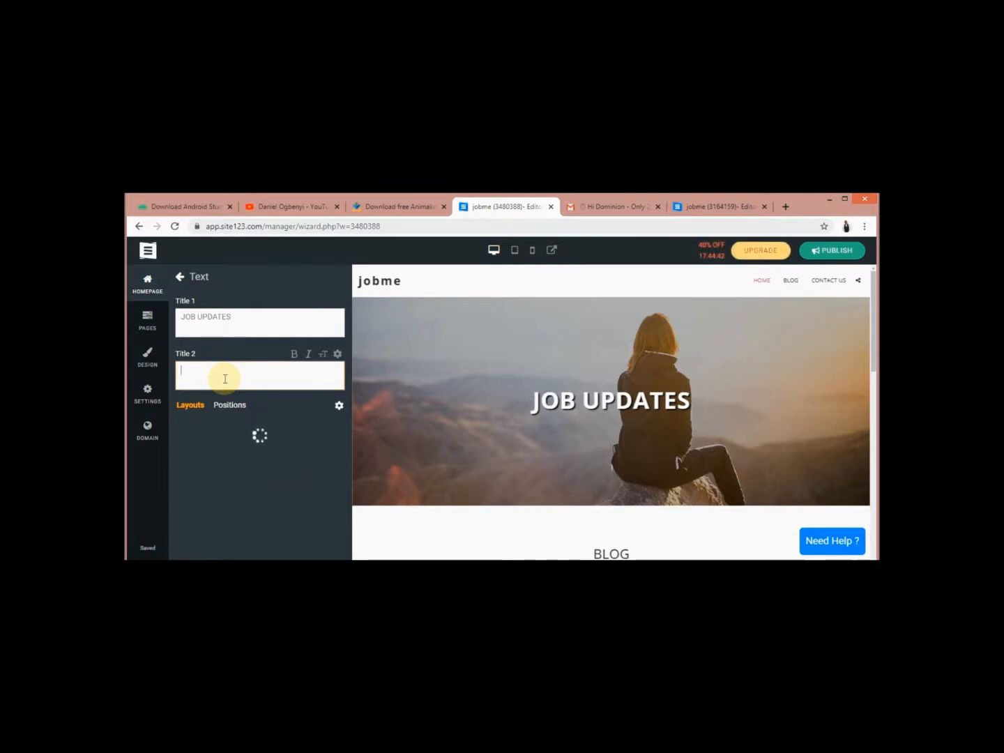
{"action": "type", "text": "MAKING"}
{"action": "type", "text": "LIF"}
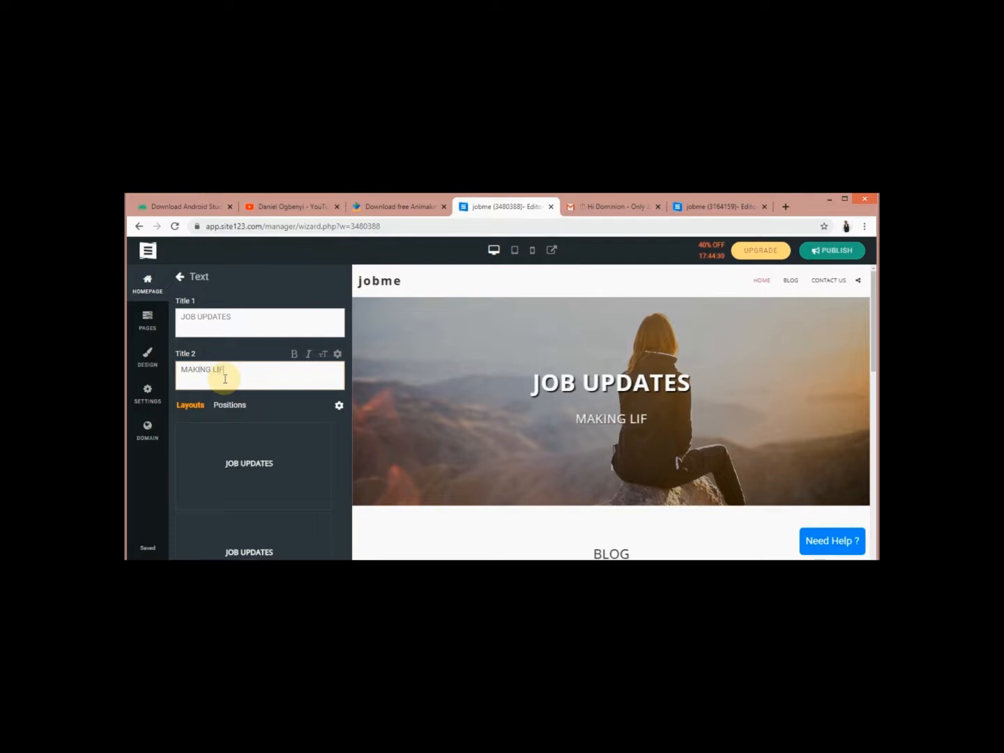
{"action": "type", "text": "E EAS"}
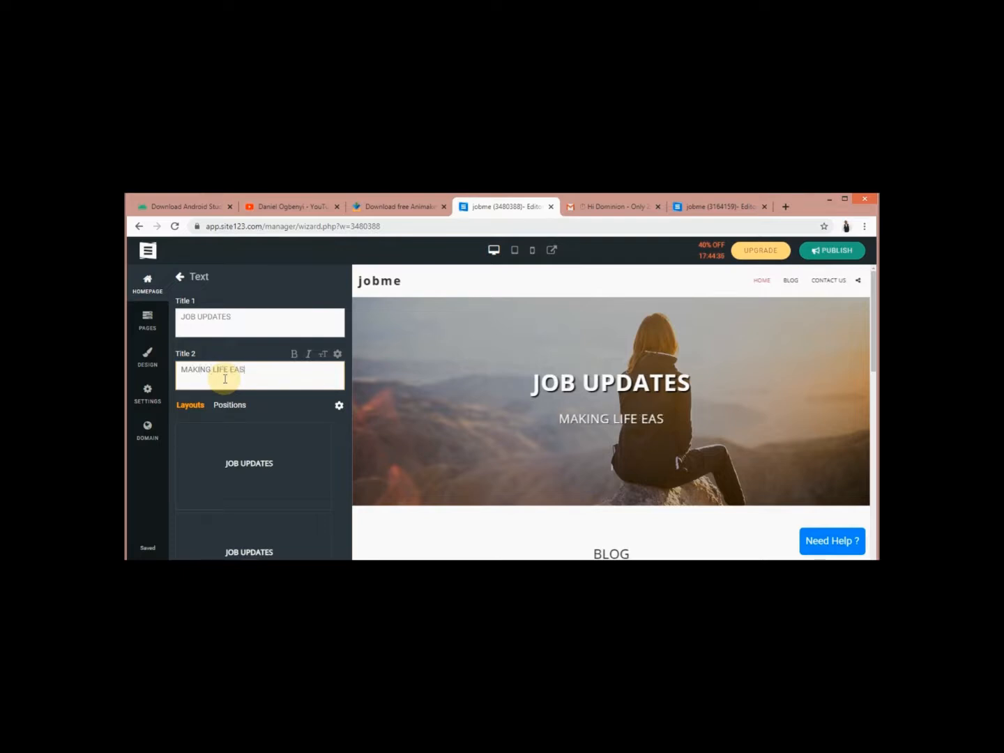
{"action": "type", "text": "Y FOR"}
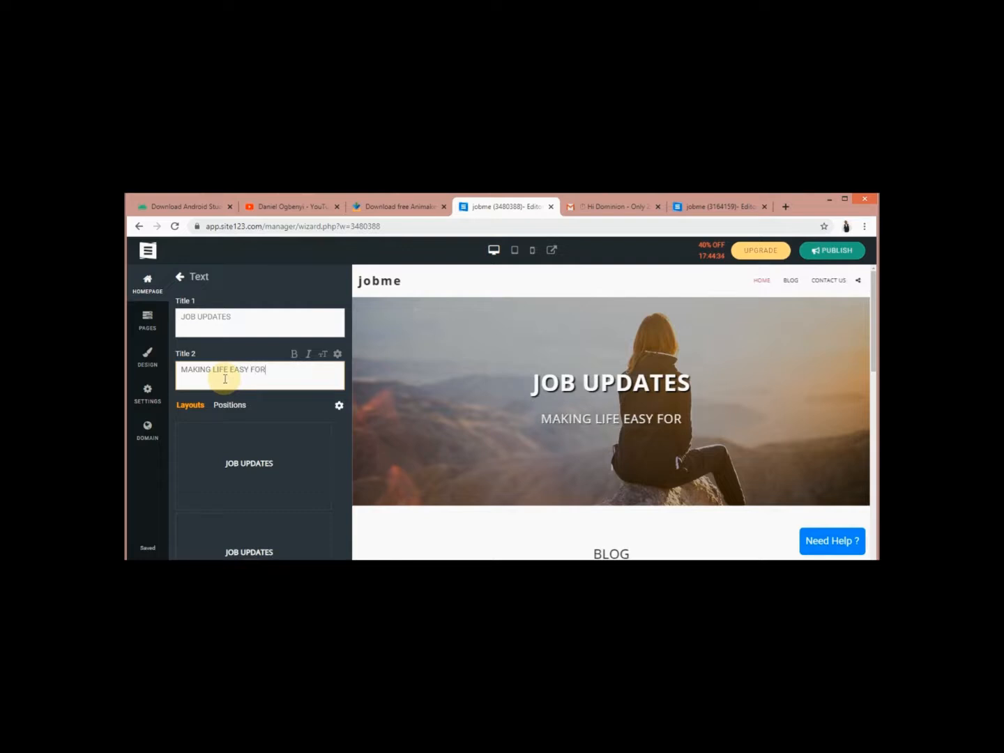
{"action": "type", "text": " EM"}
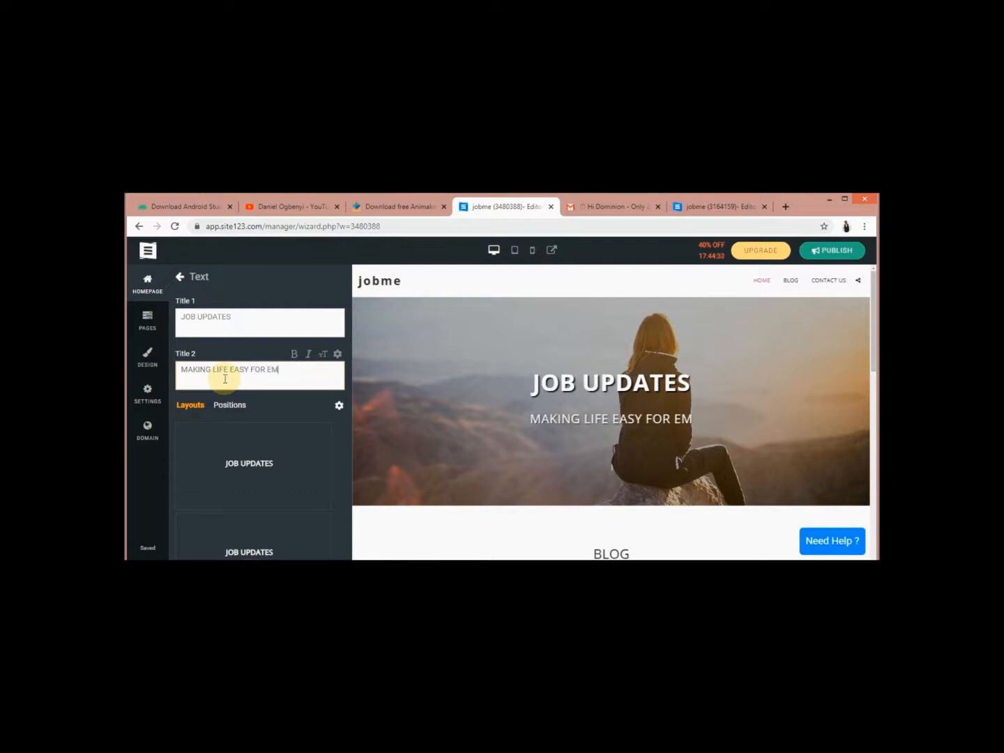
{"action": "type", "text": "PLOYMENT"}
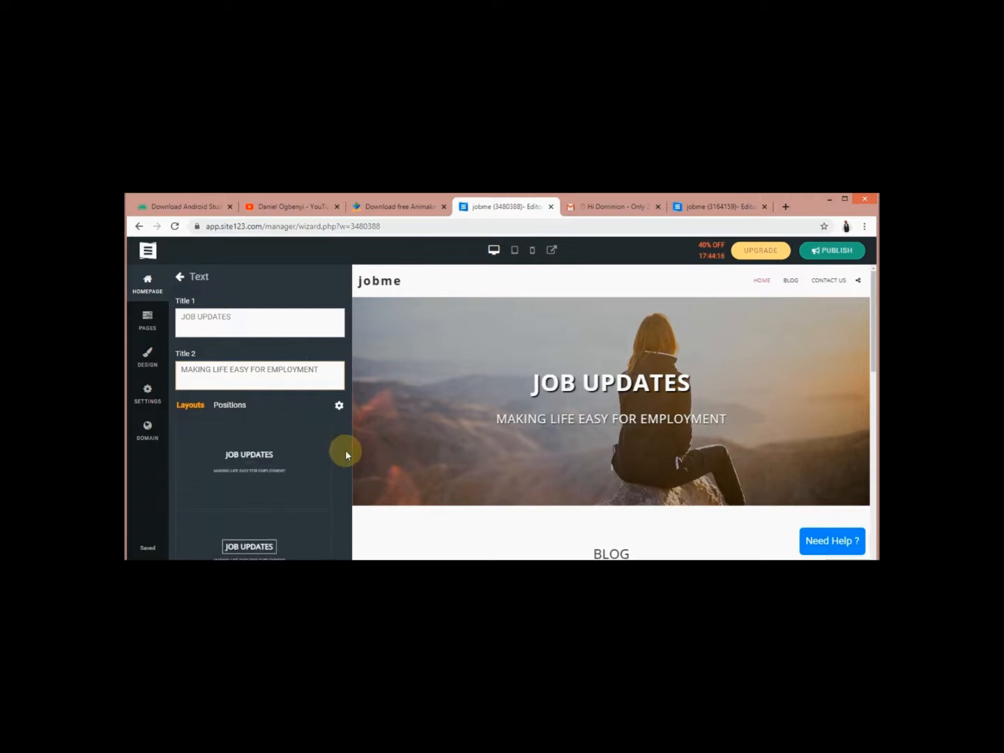
Apply the hero text layout with lines above and below the title
{"action": "left_click", "coordinate": [271, 453]}
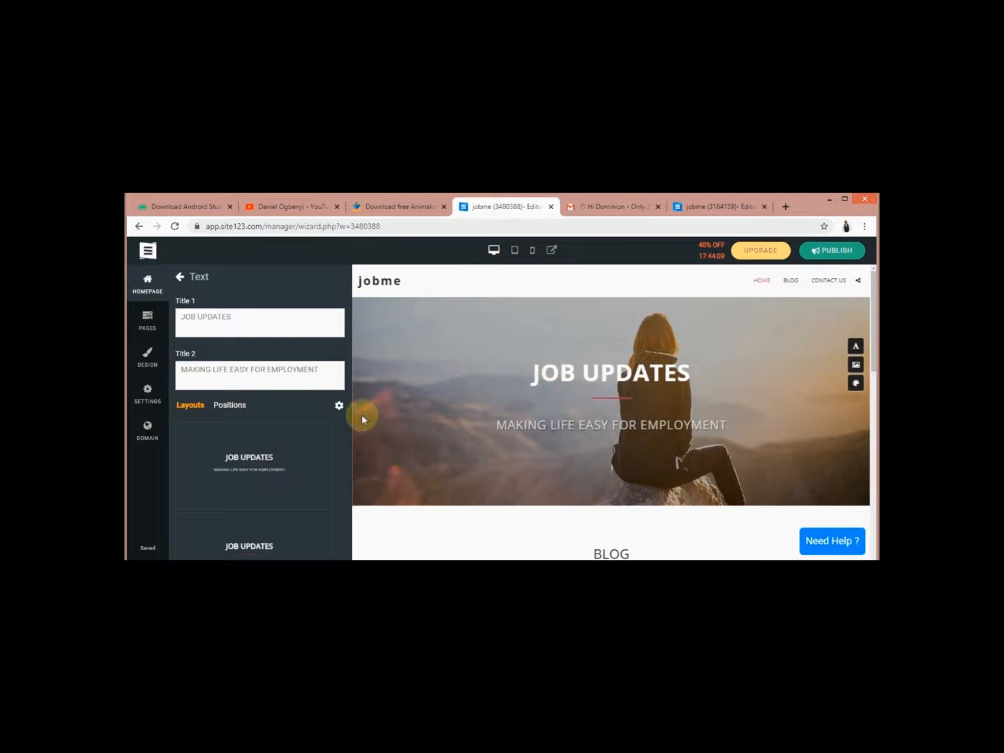
{"action": "left_click_drag", "start_coordinate": [342, 443], "coordinate": [341, 477]}
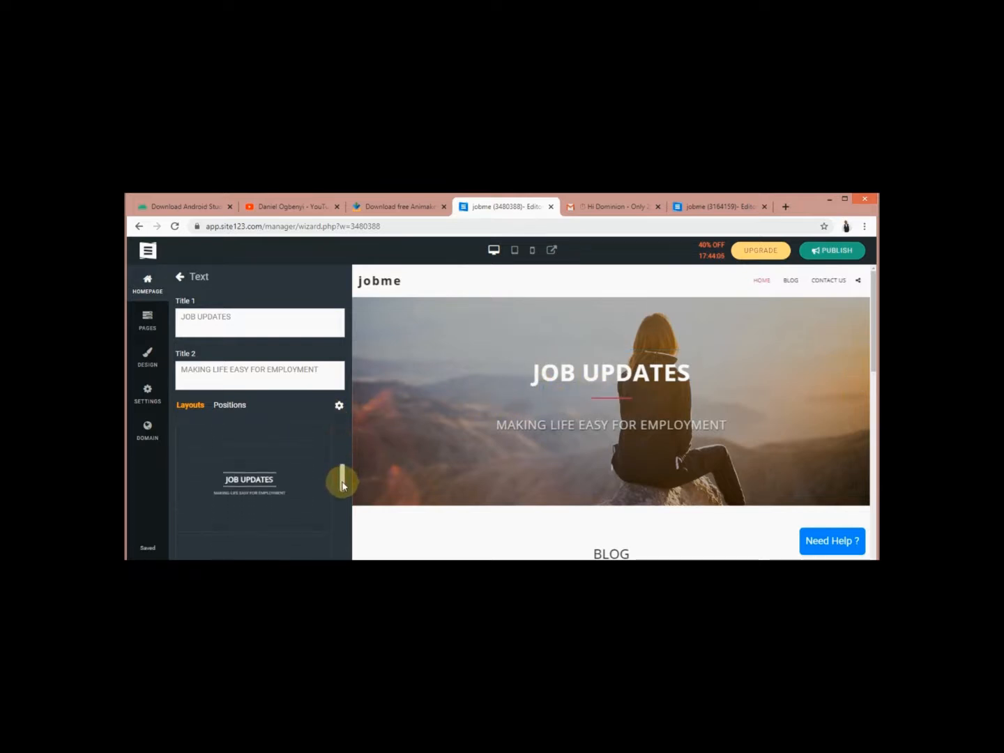
{"action": "left_click", "coordinate": [279, 482]}
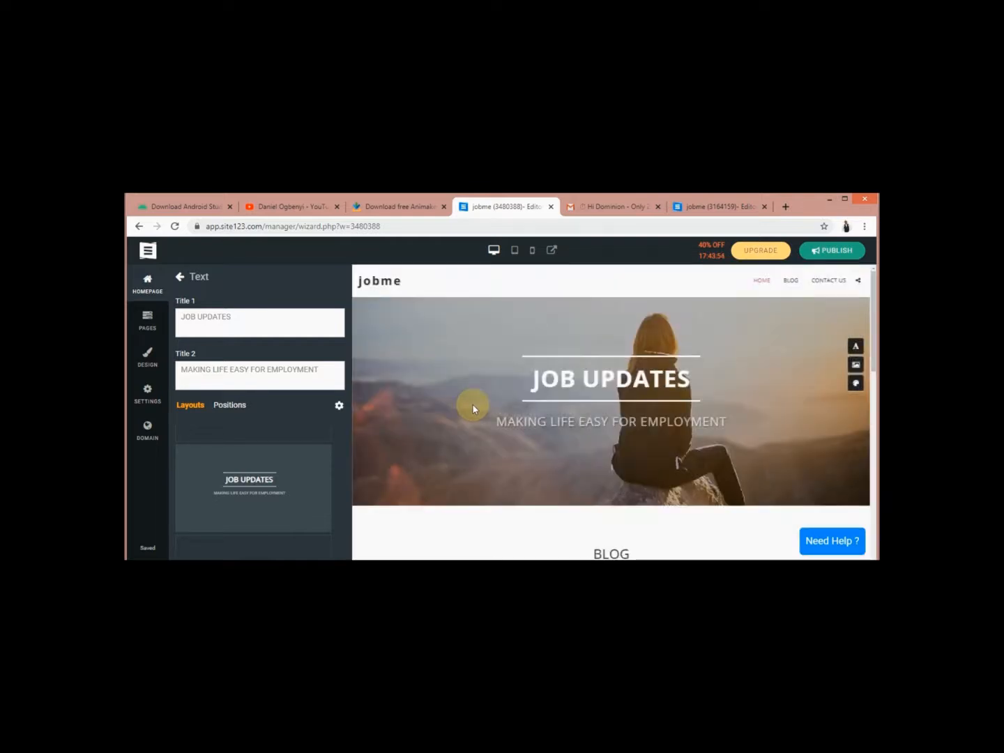
{"action": "left_click", "coordinate": [181, 277]}
Set the header background to the black-and-white office skyline photo from the 'business' stock images
{"action": "left_click", "coordinate": [224, 303]}
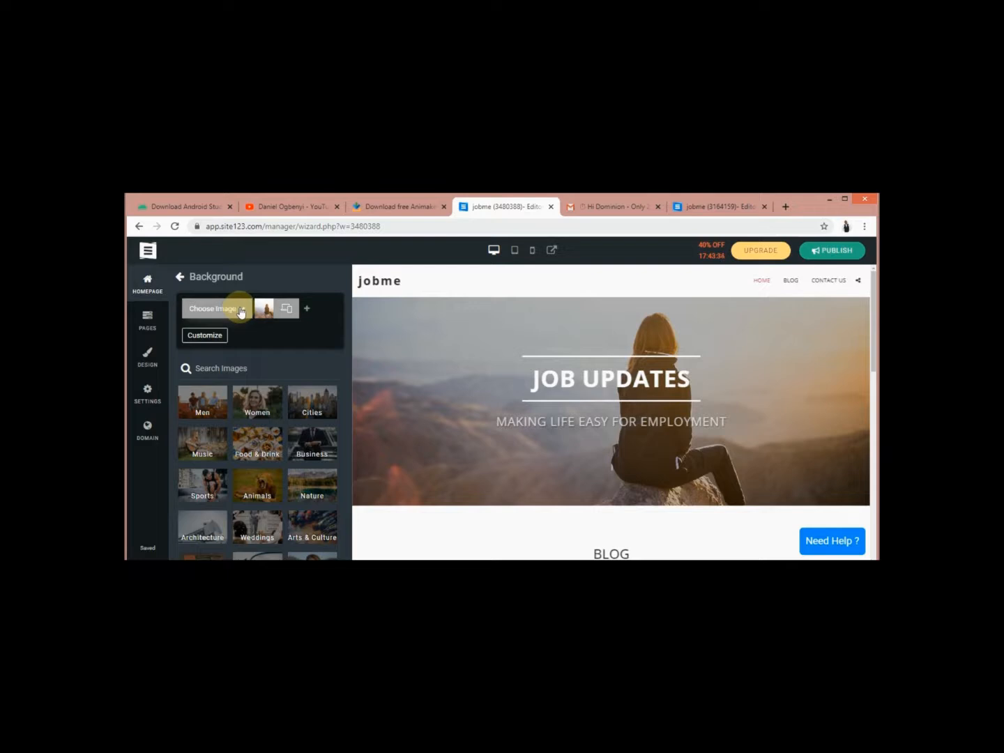
{"action": "left_click", "coordinate": [240, 310]}
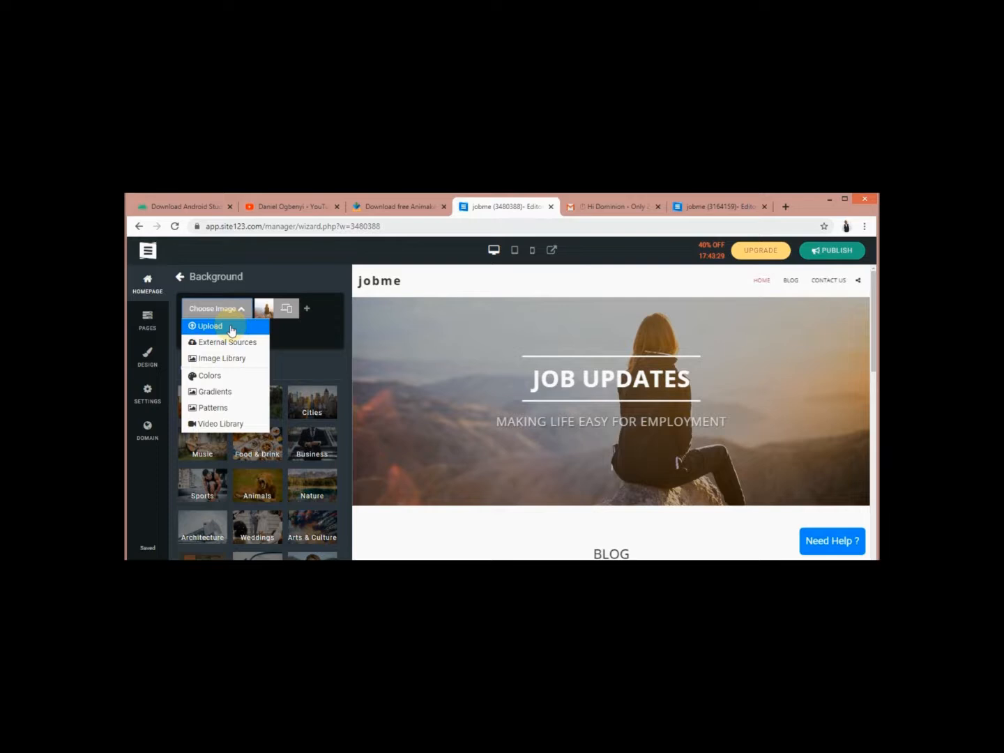
{"action": "left_click", "coordinate": [284, 334]}
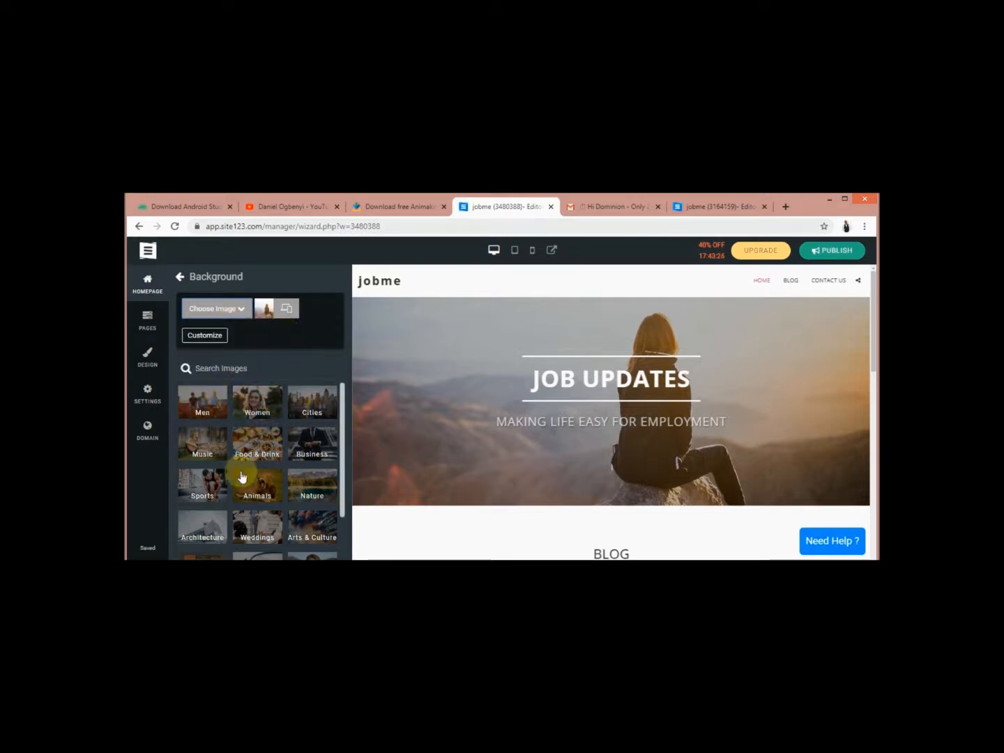
{"action": "left_click", "coordinate": [322, 437]}
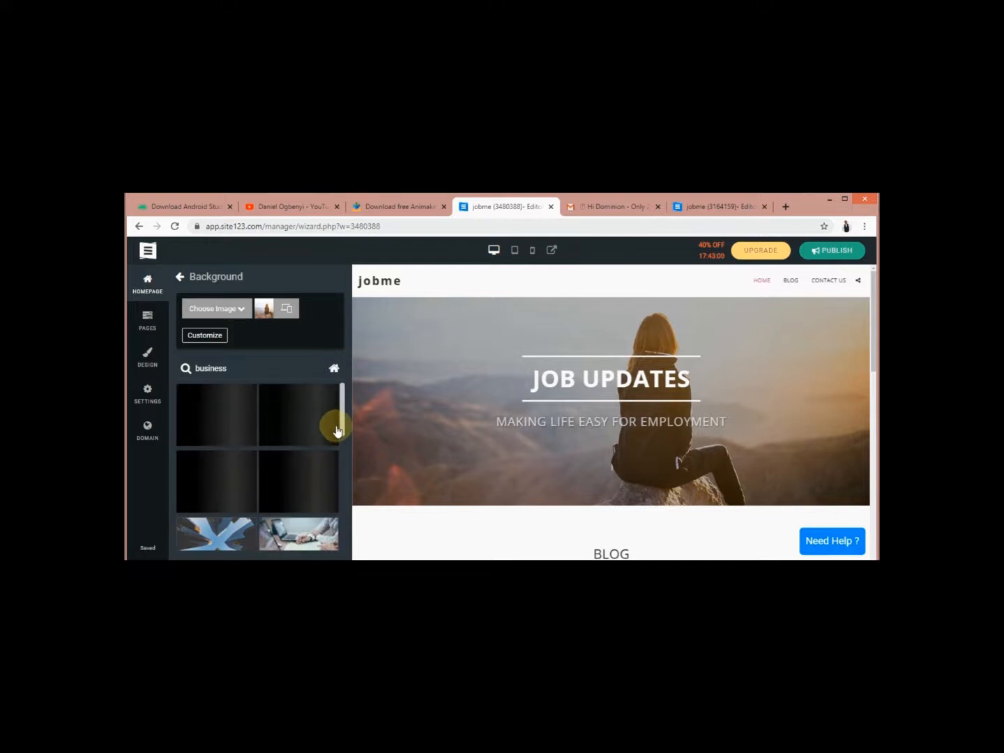
{"action": "scroll", "coordinate": [342, 430], "scroll_direction": "down", "scroll_amount": 1}
{"action": "mouse_move", "coordinate": [342, 445]}
{"action": "left_mouse_down"}
{"action": "mouse_move", "coordinate": [342, 427]}
{"action": "mouse_move", "coordinate": [343, 468]}
{"action": "left_mouse_up"}
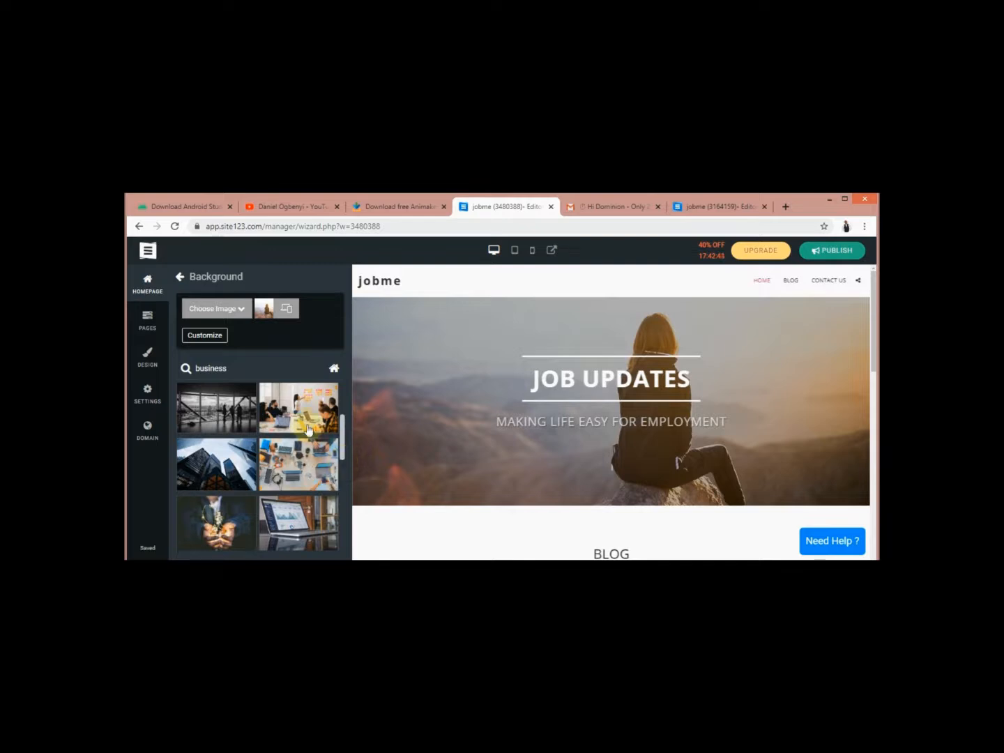
{"action": "left_click", "coordinate": [231, 402]}
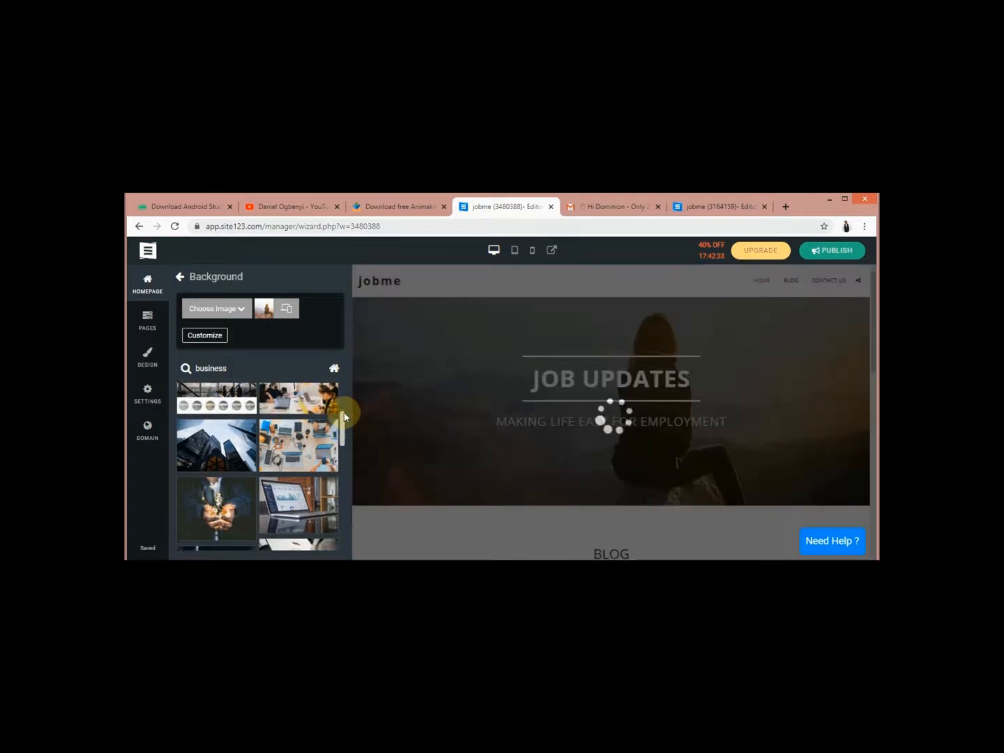
{"action": "left_click_drag", "start_coordinate": [342, 426], "coordinate": [344, 417]}
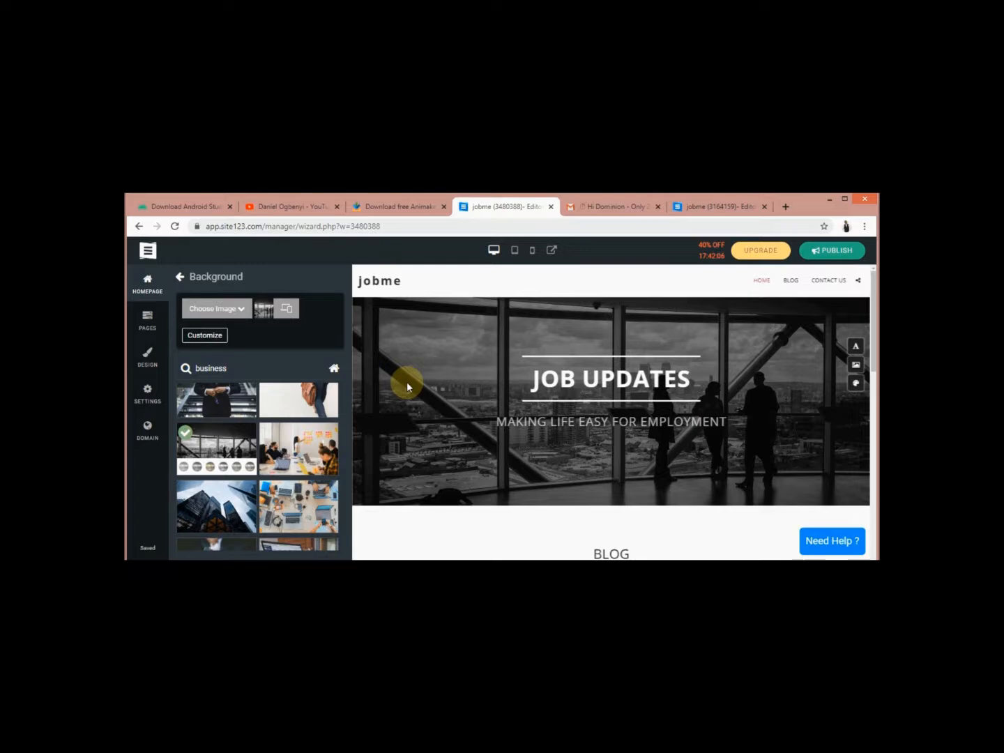
Set the header's action type to Buttons
{"action": "left_click", "coordinate": [182, 278]}
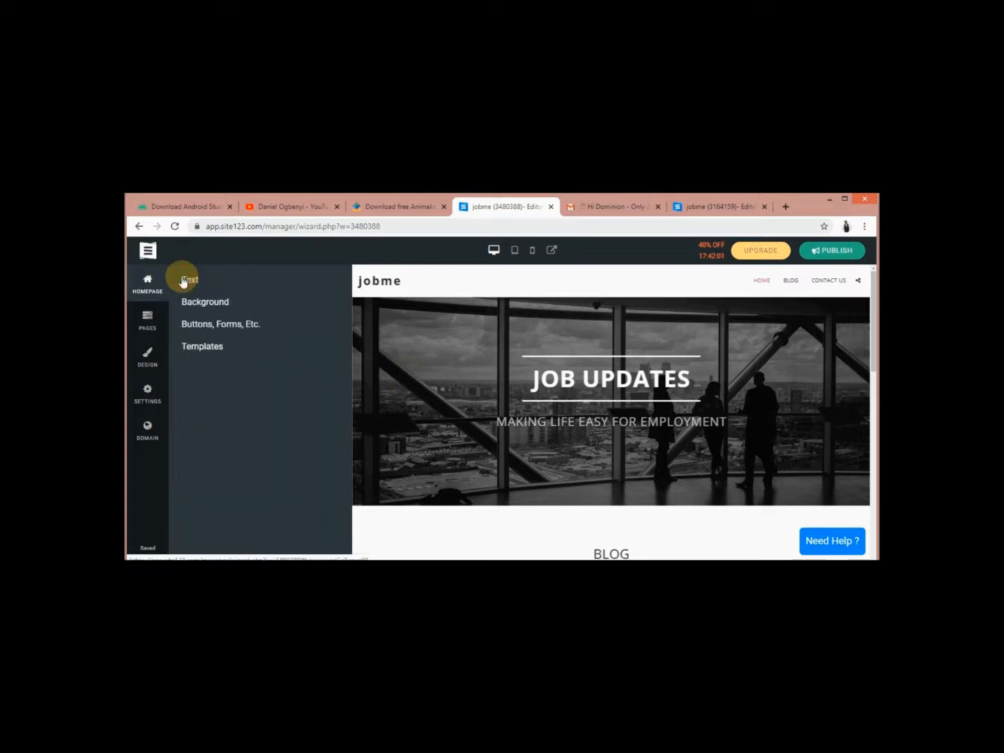
{"action": "left_click", "coordinate": [204, 326]}
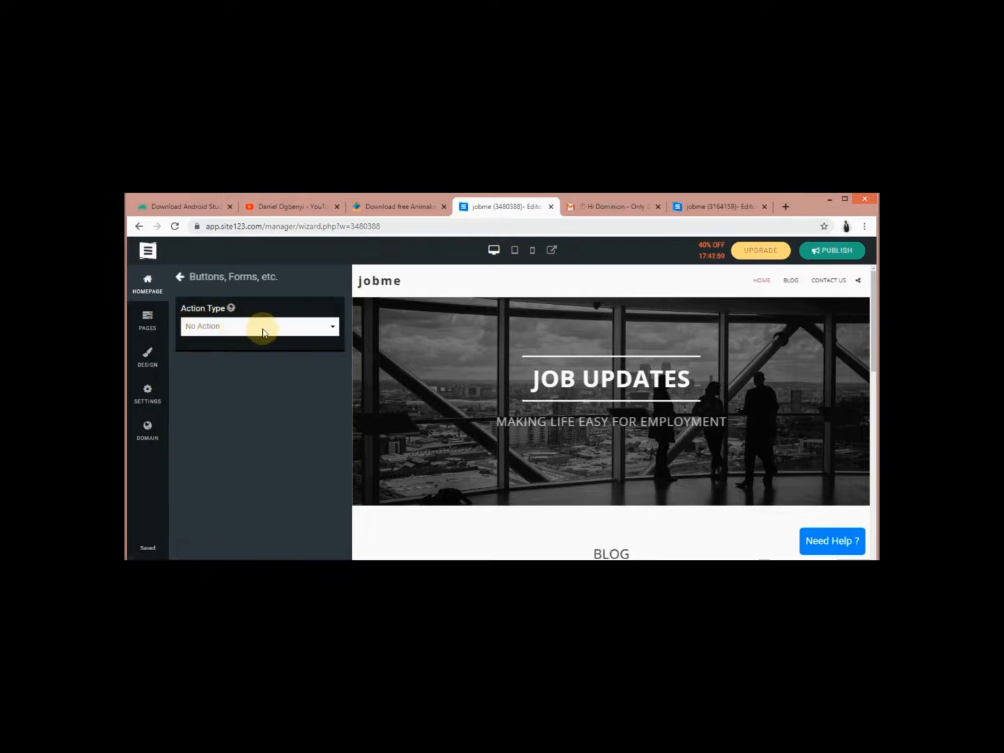
{"action": "left_click", "coordinate": [335, 331]}
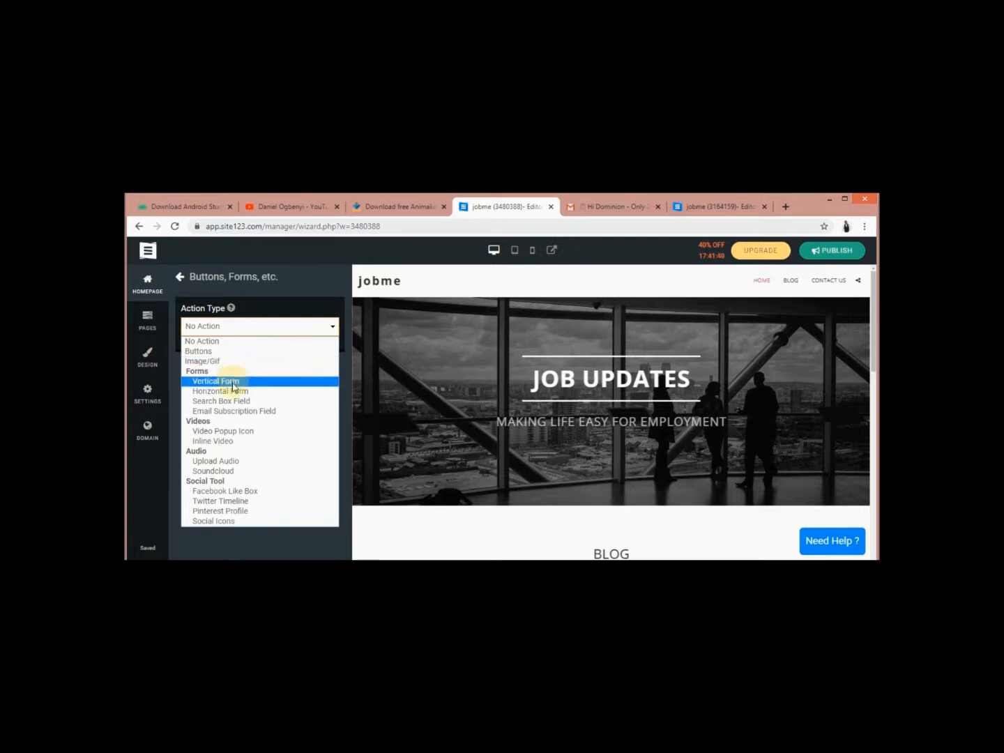
{"action": "left_click", "coordinate": [256, 352]}
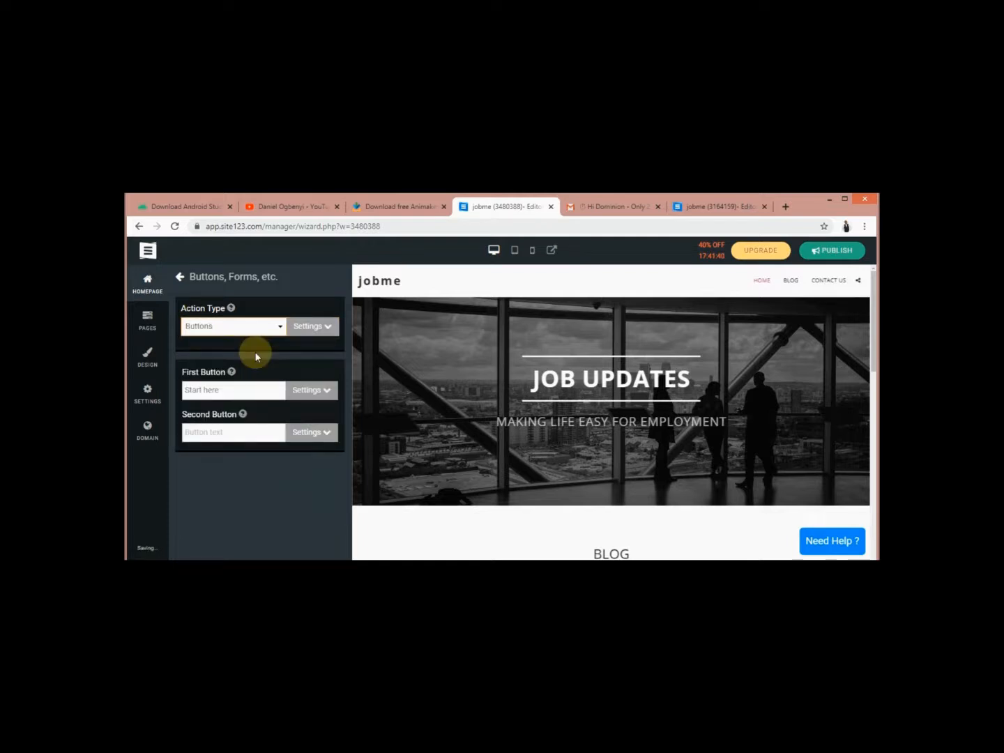
{"action": "left_click", "coordinate": [327, 331]}
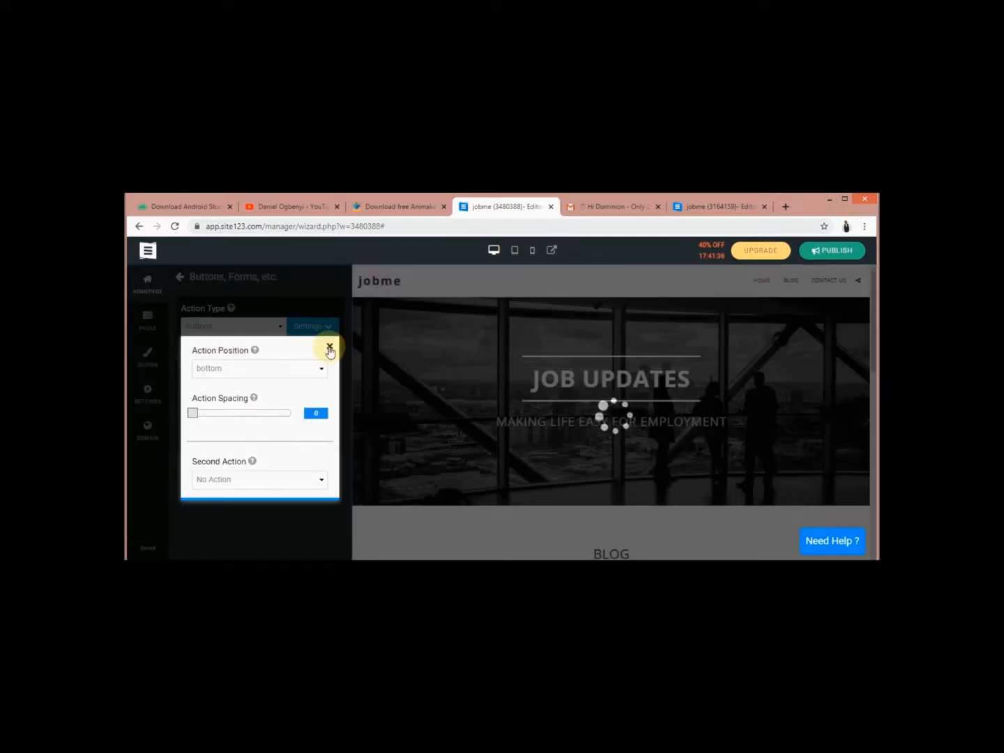
{"action": "left_click", "coordinate": [329, 348]}
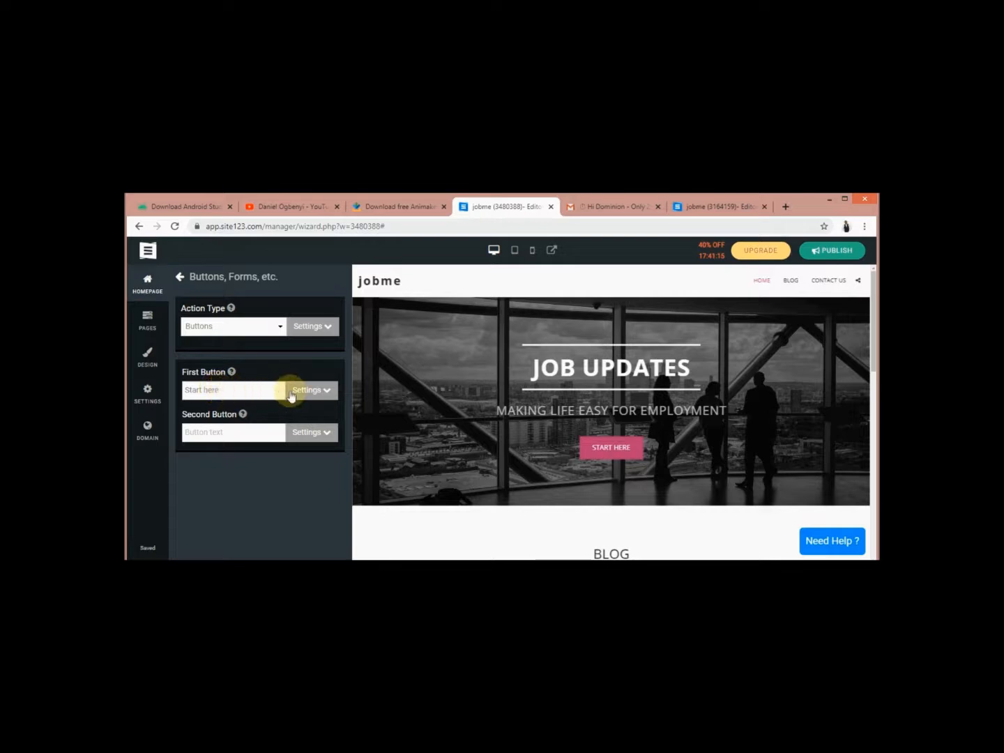
Relabel the first header button from 'Start here' to 'NEW JOBS' and check its link settings
{"action": "left_click", "coordinate": [241, 388]}
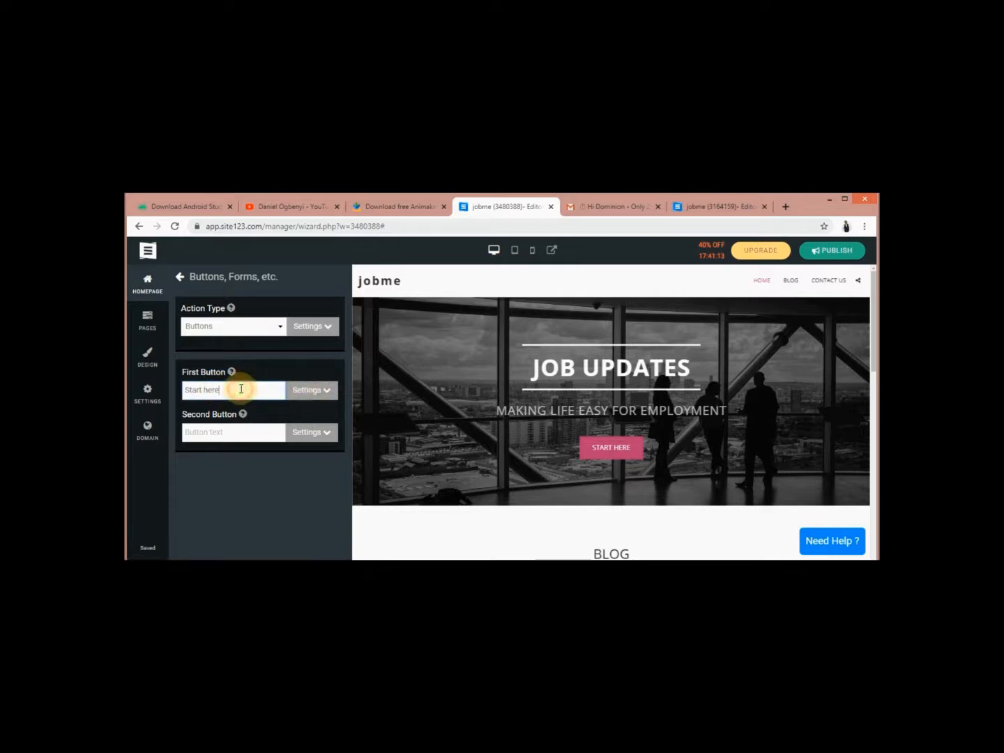
{"action": "key", "text": "BackSpace"}
{"action": "key", "text": "BackSpace"}
{"action": "key", "text": "BackSpace"}
{"action": "key", "text": "BackSpace"}
{"action": "key", "text": "BackSpace"}
{"action": "key", "text": "BackSpace"}
{"action": "key", "text": "BackSpace"}
{"action": "key", "text": "BackSpace"}
{"action": "key", "text": "BackSpace"}
{"action": "key", "text": "BackSpace"}
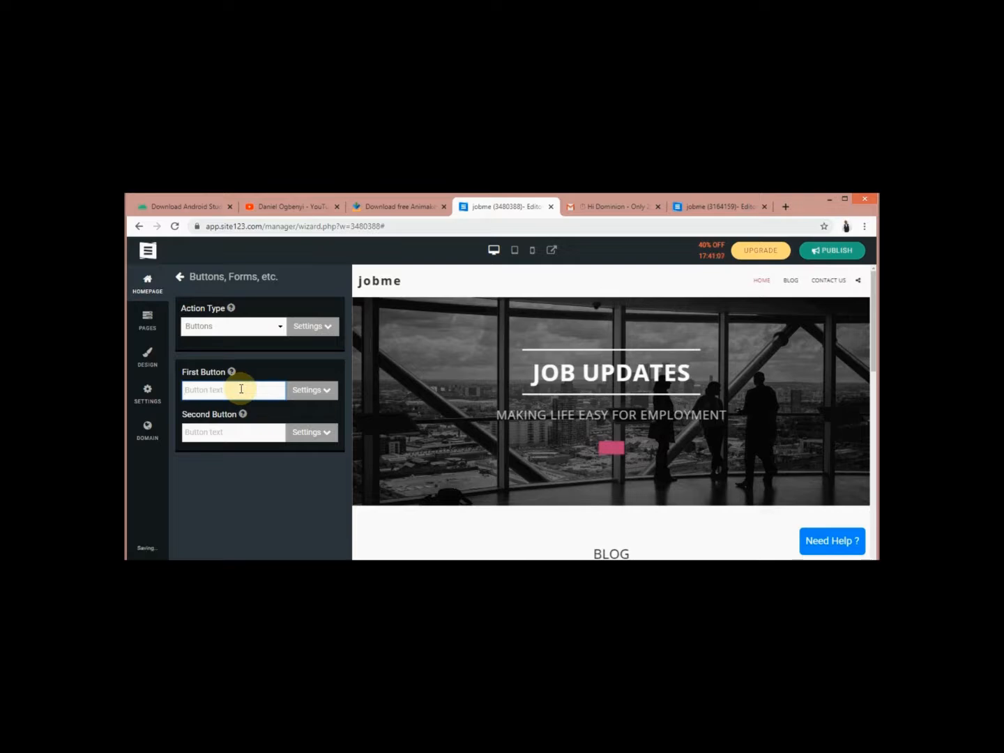
{"action": "type", "text": "NEW JOBS"}
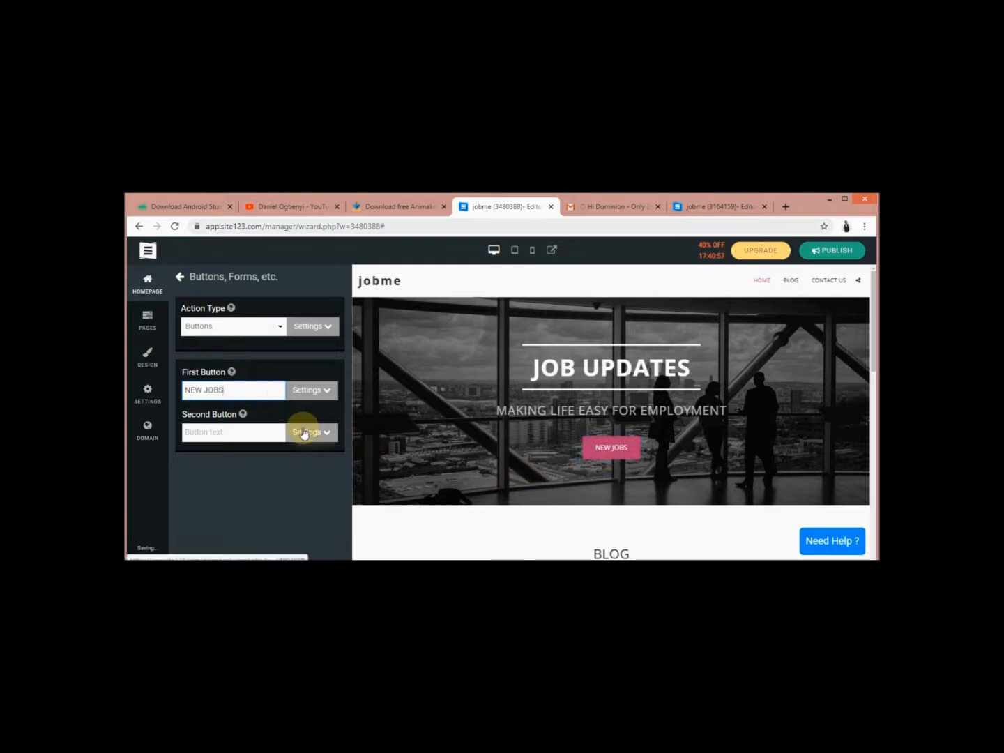
{"action": "left_click", "coordinate": [328, 434]}
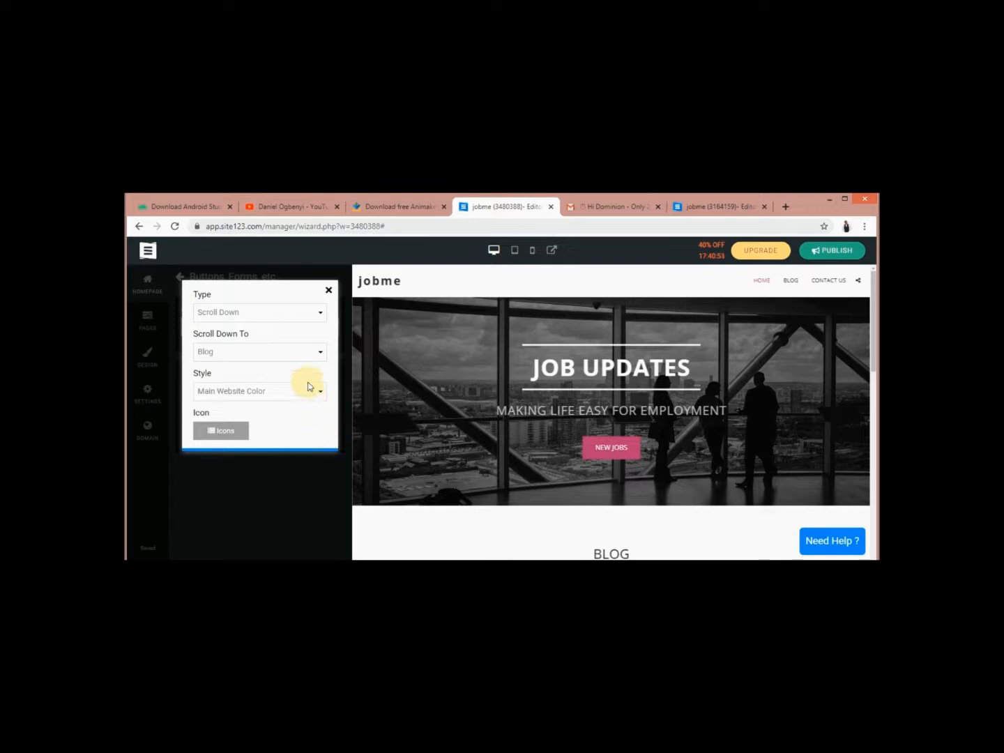
{"action": "left_click", "coordinate": [329, 290]}
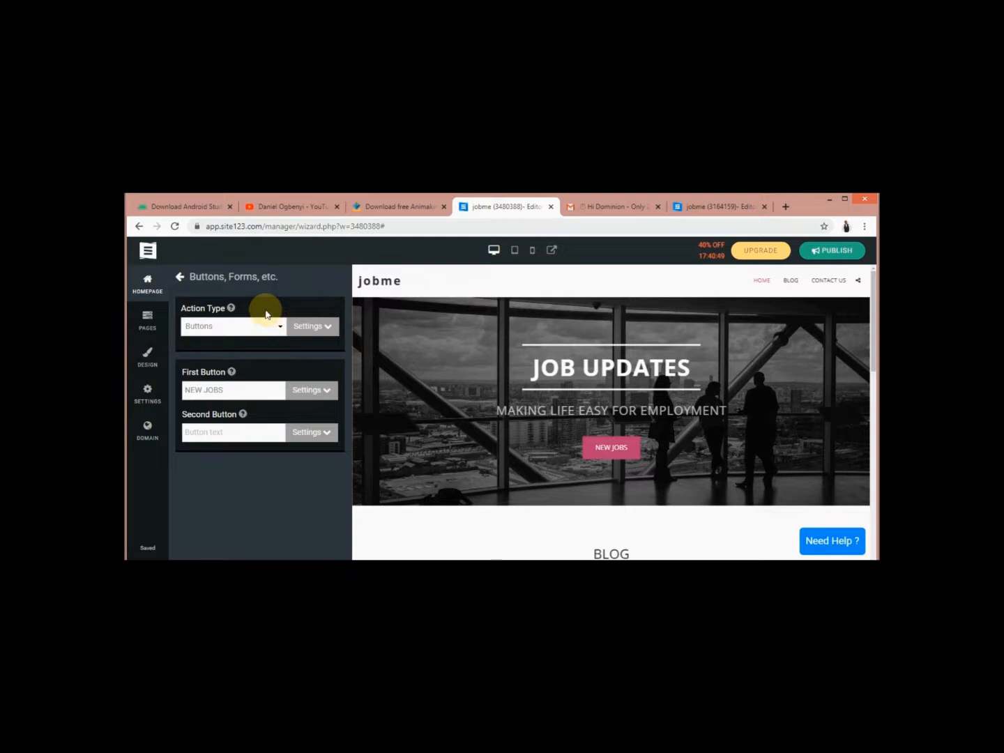
Apply the ready header template with a contact form and 'Let's make design fast and easy' heading
{"action": "left_click", "coordinate": [180, 277]}
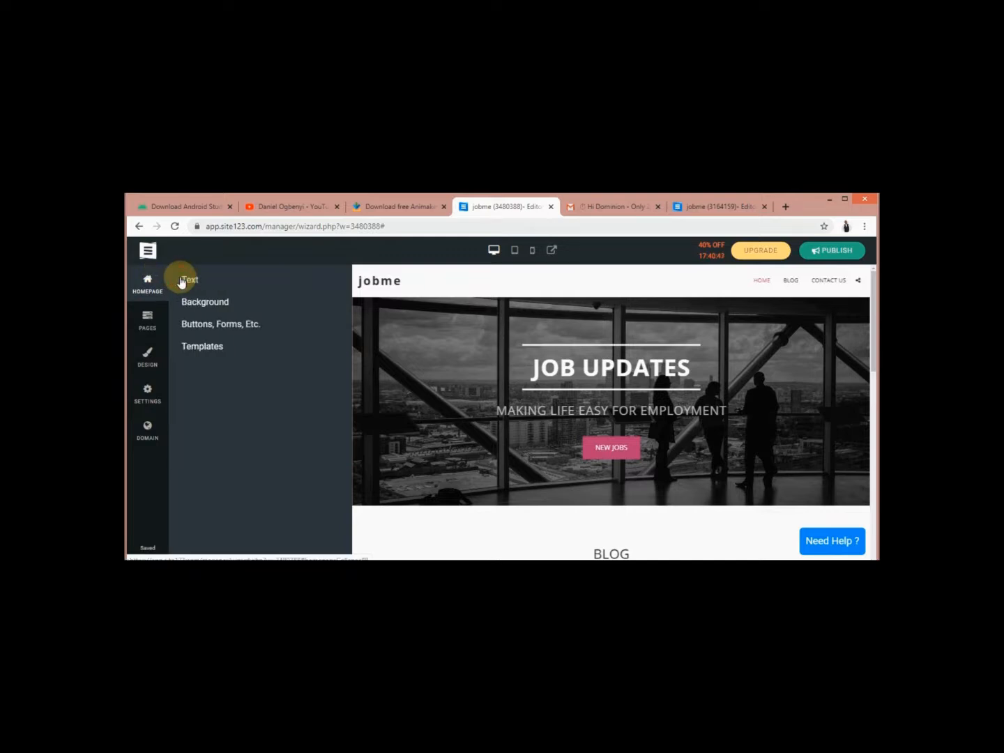
{"action": "left_click", "coordinate": [227, 347]}
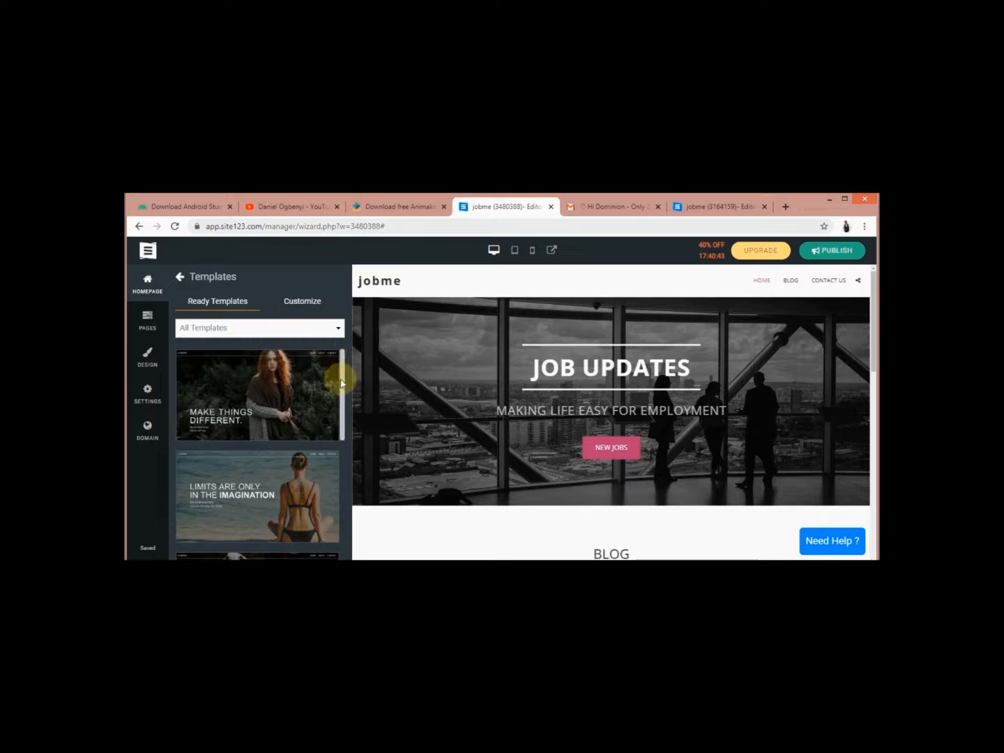
{"action": "left_click_drag", "start_coordinate": [342, 382], "coordinate": [342, 489]}
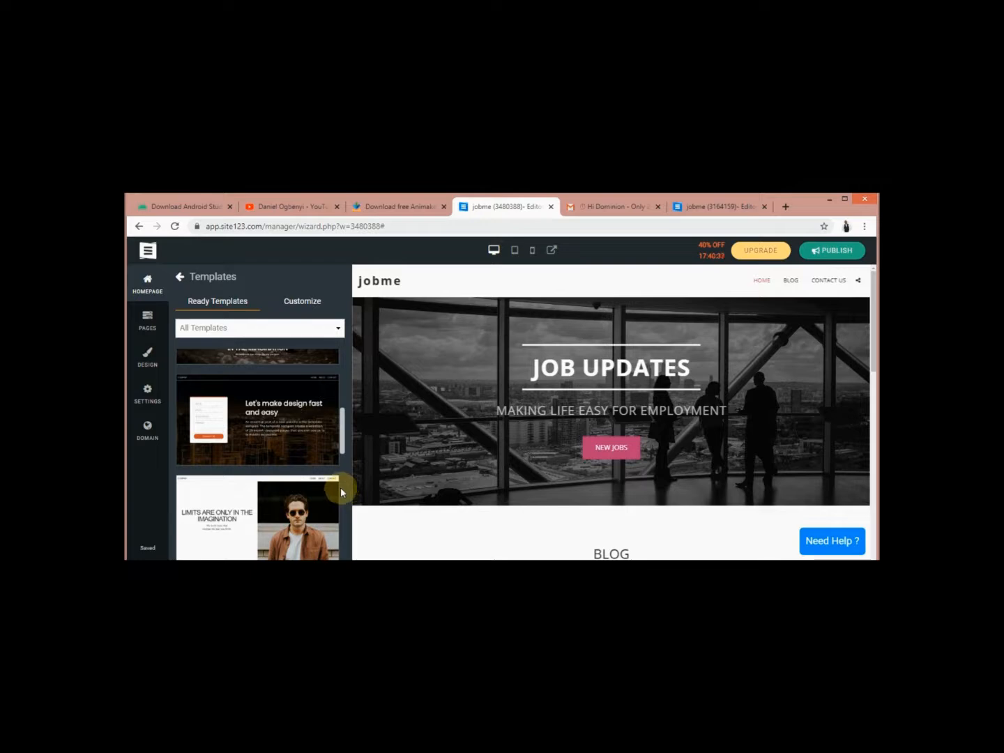
{"action": "left_click", "coordinate": [215, 427]}
{"action": "left_click", "coordinate": [215, 423]}
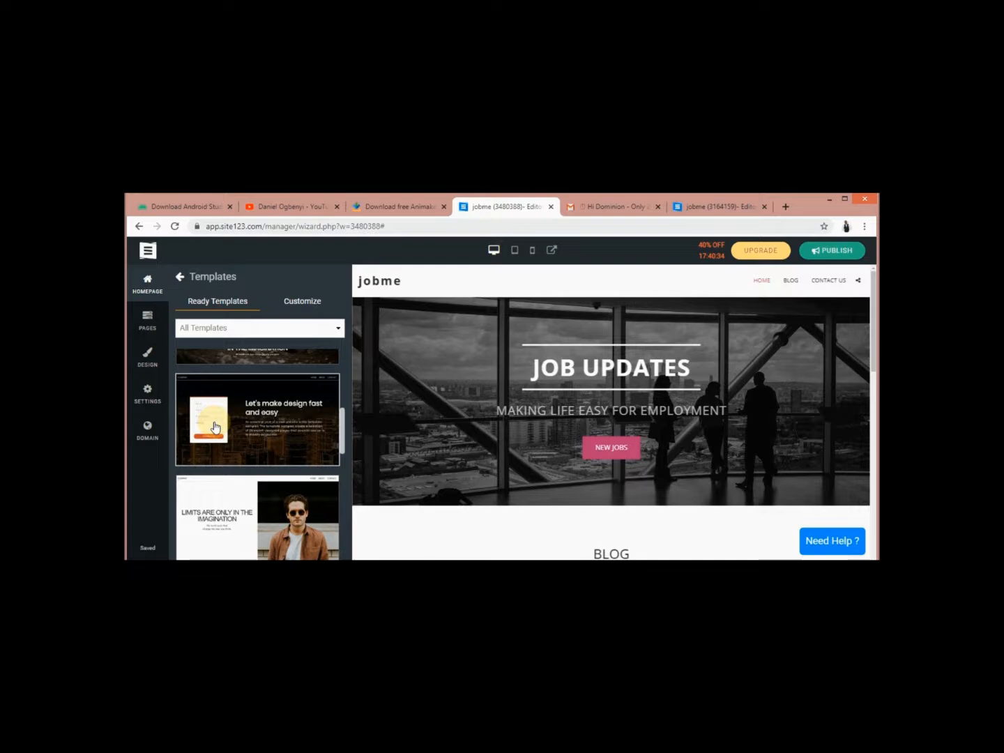
{"action": "left_click", "coordinate": [215, 425]}
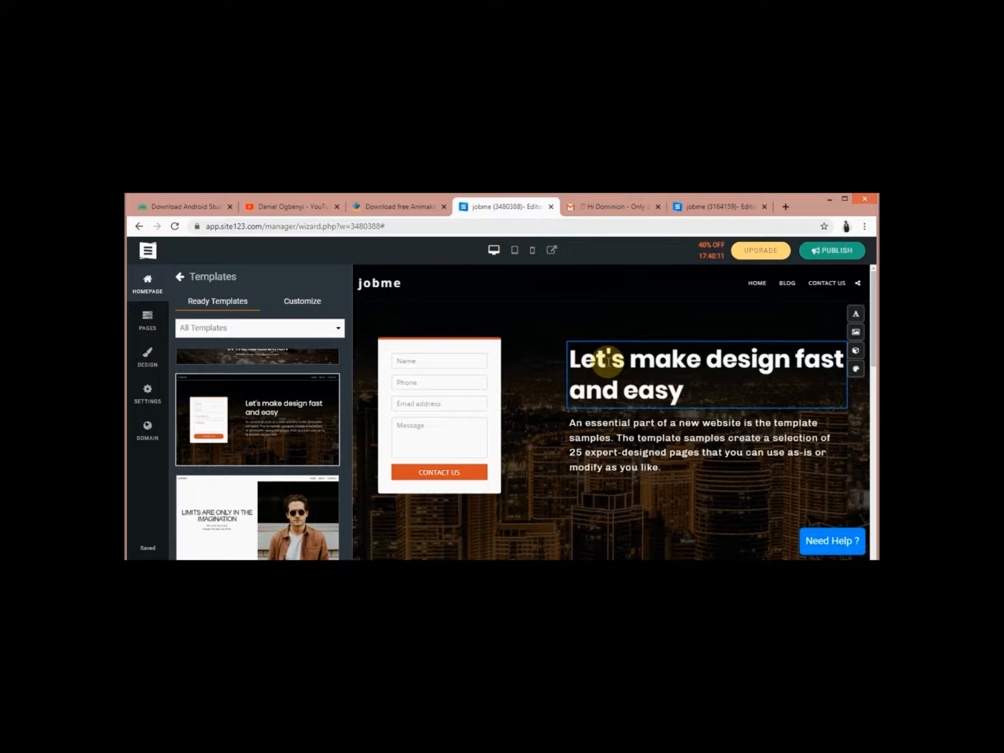
Inspect the header heading and paragraph text without changes, then return to homepage options
{"action": "left_click", "coordinate": [607, 360]}
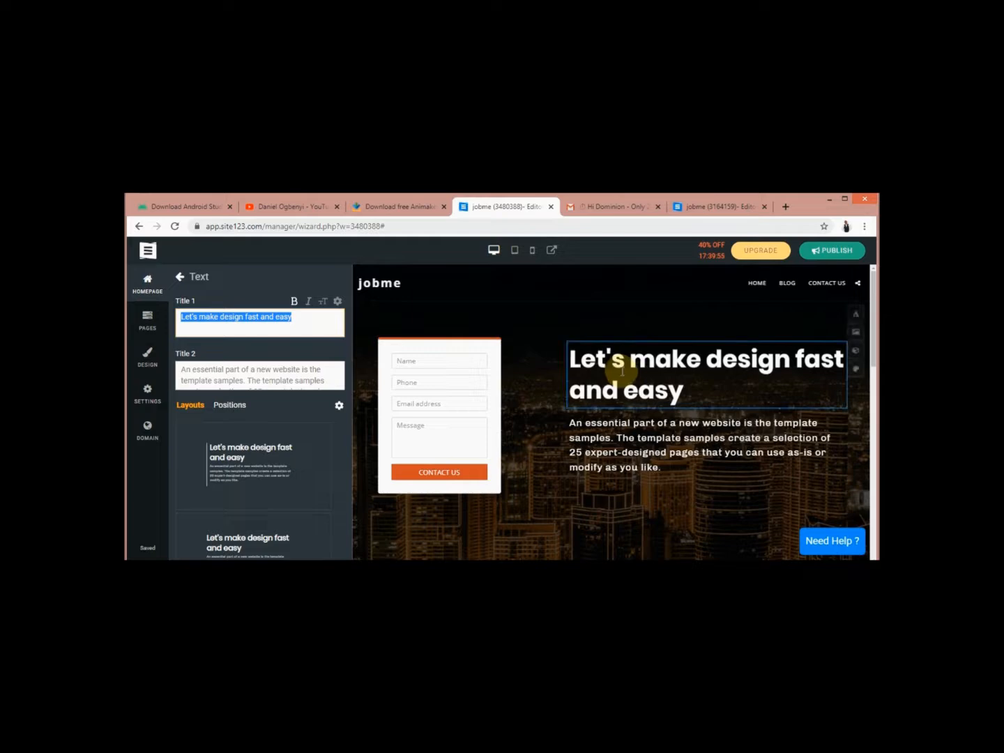
{"action": "left_click", "coordinate": [636, 372]}
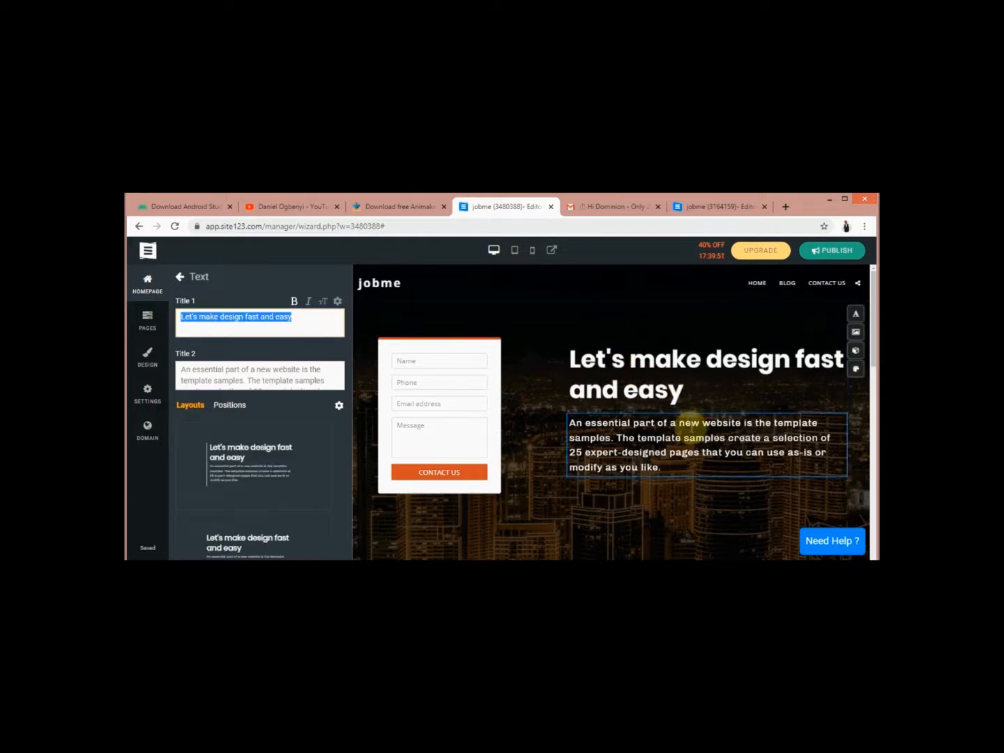
{"action": "left_click", "coordinate": [690, 428]}
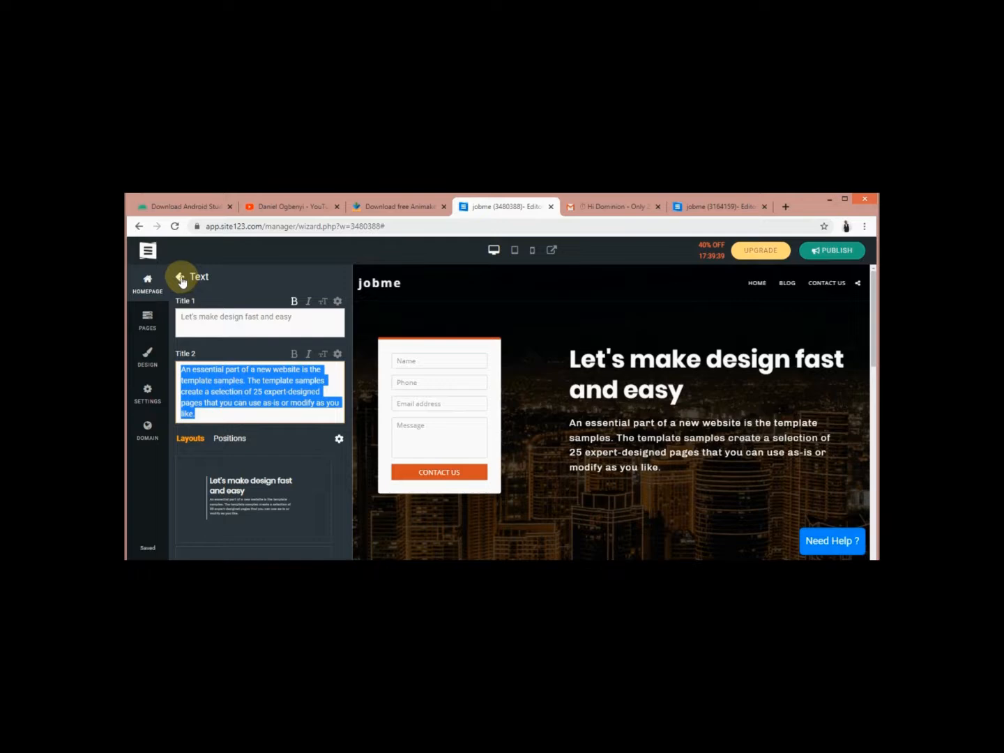
{"action": "left_click", "coordinate": [181, 279]}
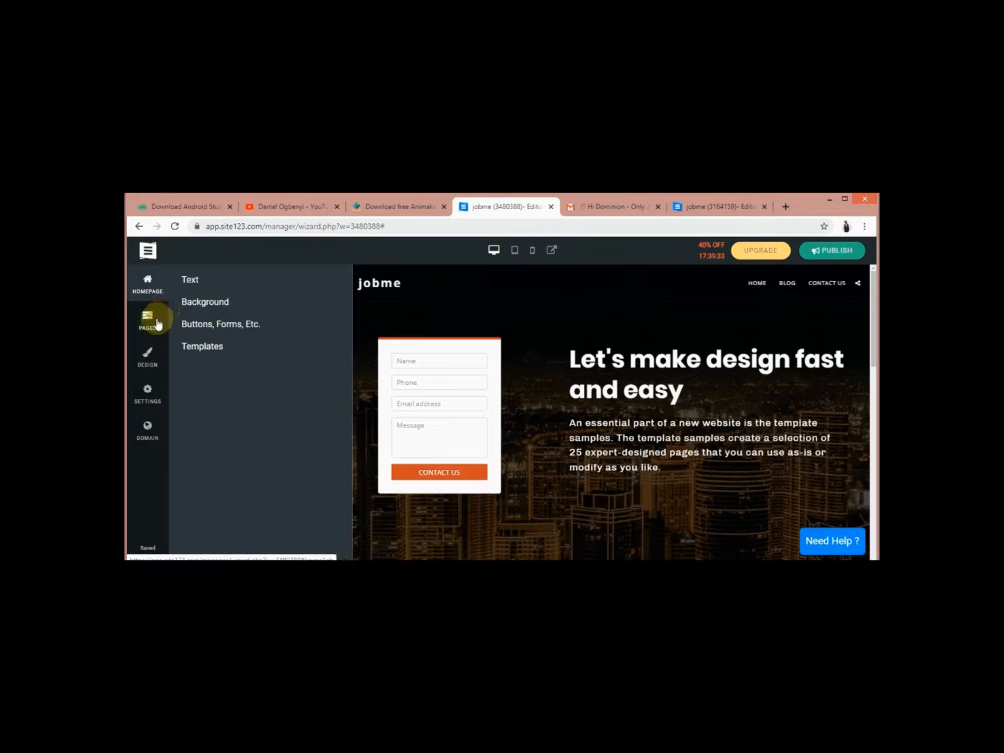
Open the Blog page's posts list from the Pages menu
{"action": "left_click", "coordinate": [157, 322]}
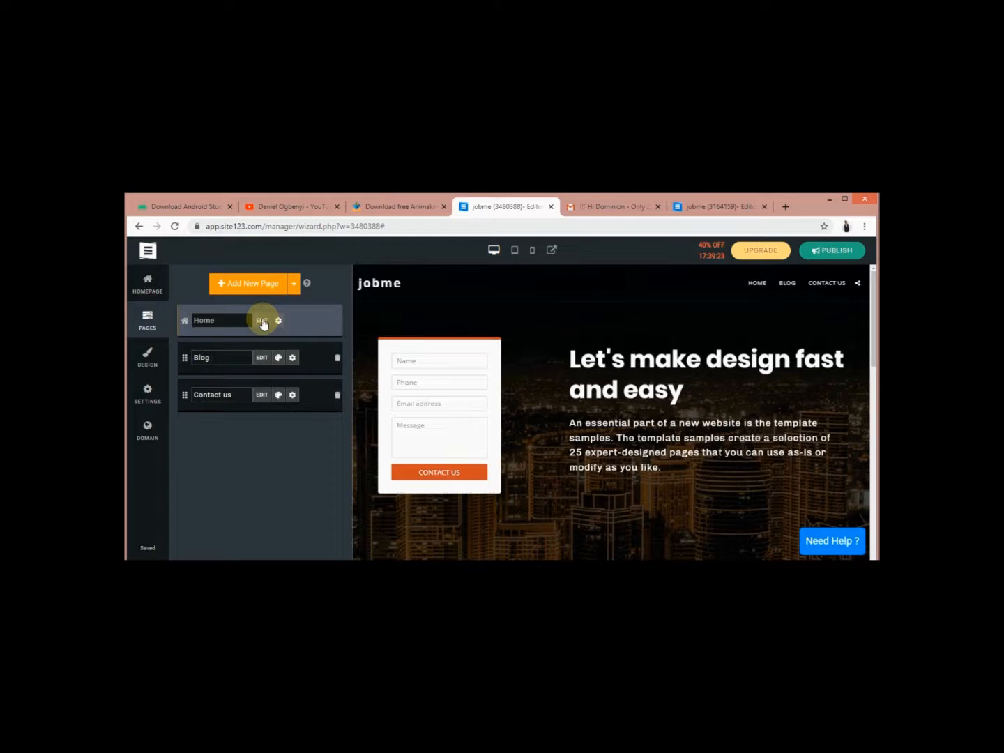
{"action": "left_click", "coordinate": [262, 321]}
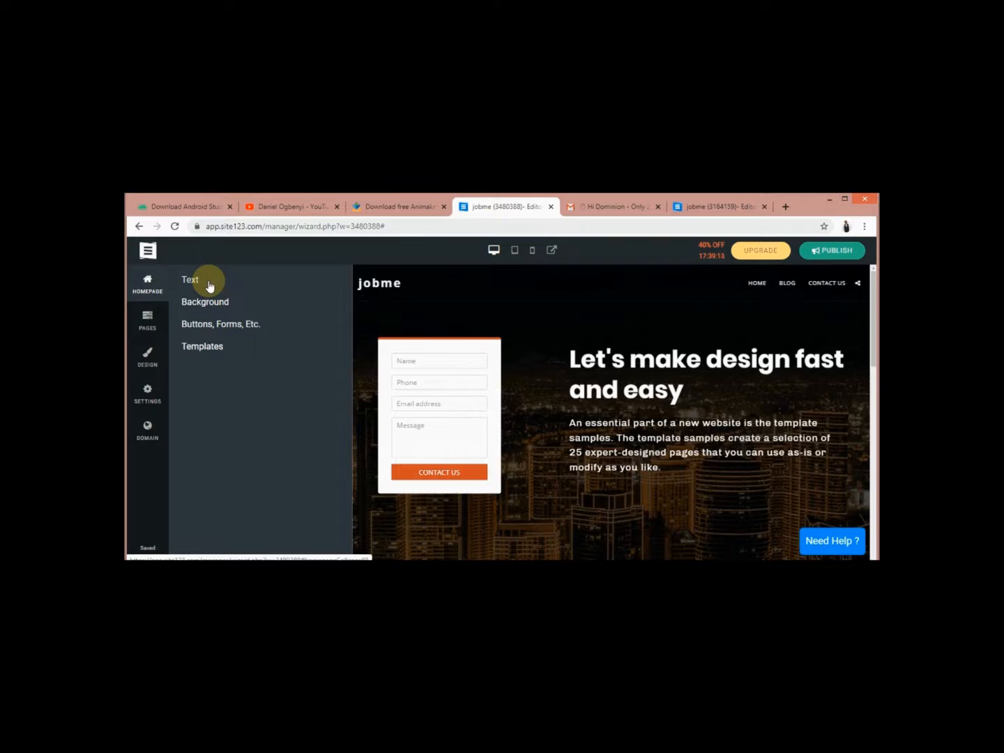
{"action": "left_click", "coordinate": [147, 320]}
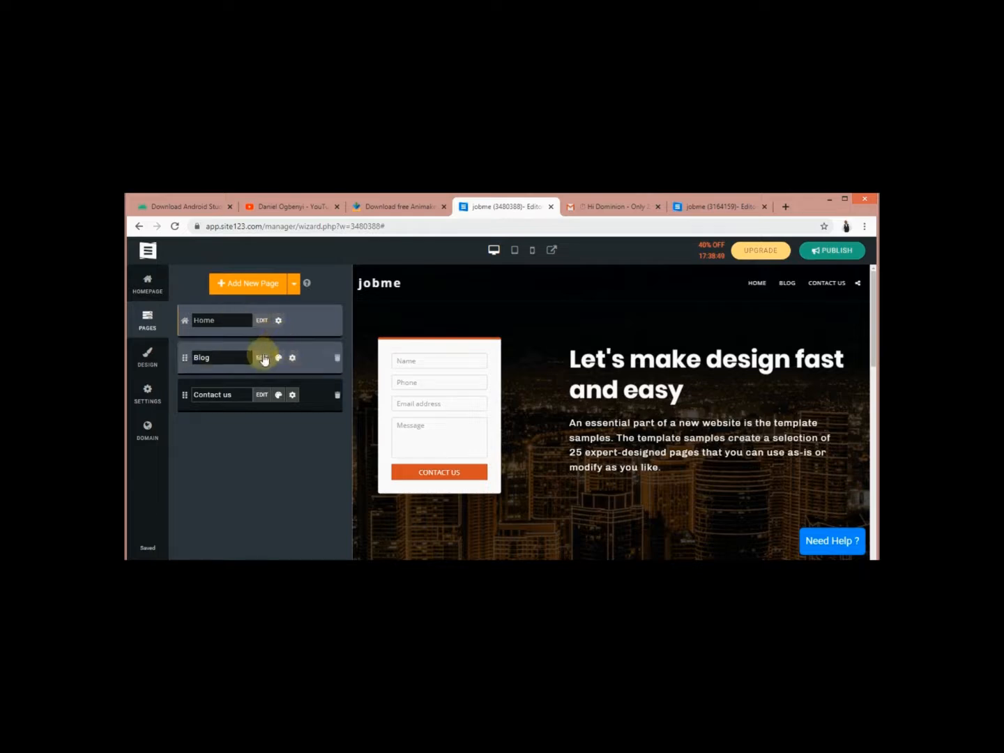
{"action": "left_click", "coordinate": [260, 359]}
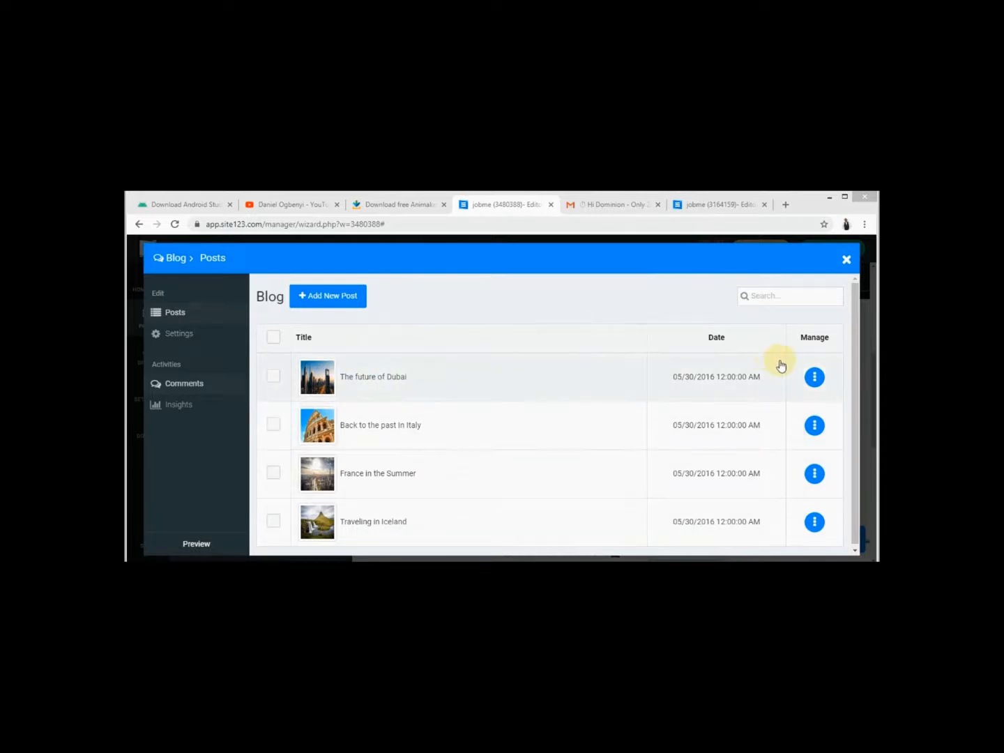
Delete 'The future of Dubai', then the Italy, France and Iceland sample posts together
{"action": "left_click", "coordinate": [815, 378]}
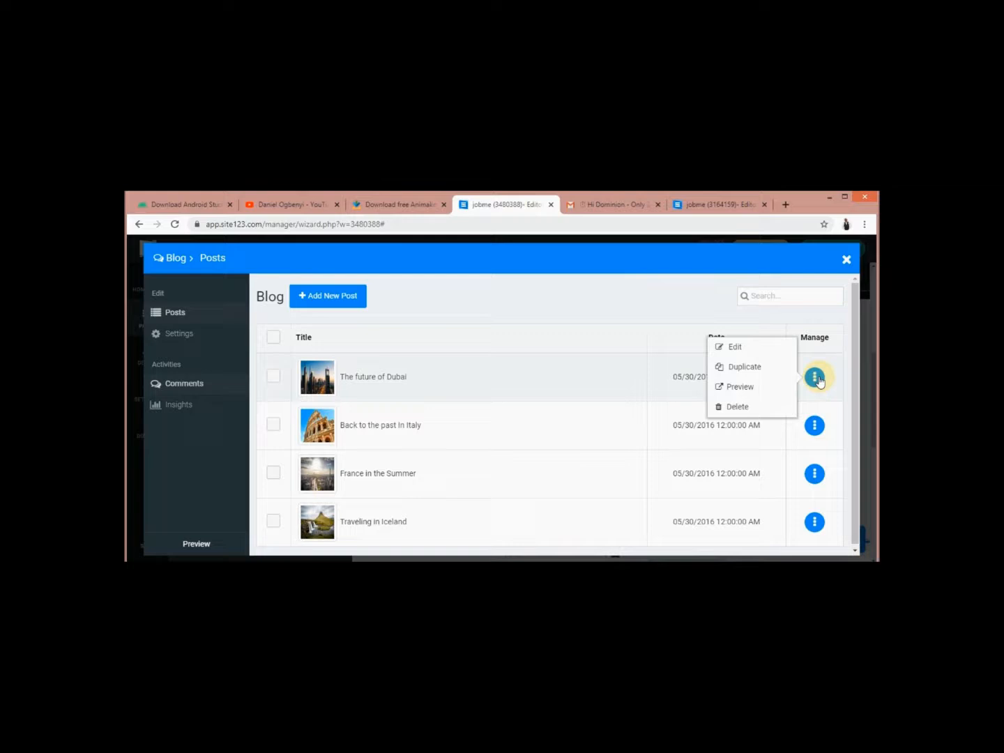
{"action": "left_click", "coordinate": [755, 410]}
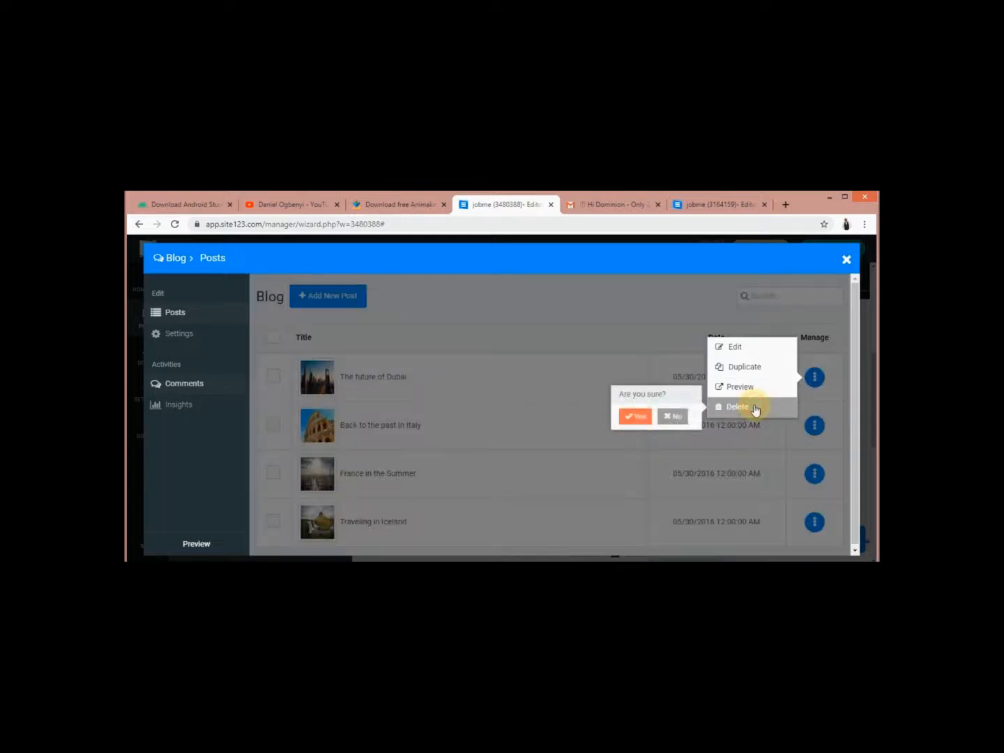
{"action": "left_click", "coordinate": [636, 416]}
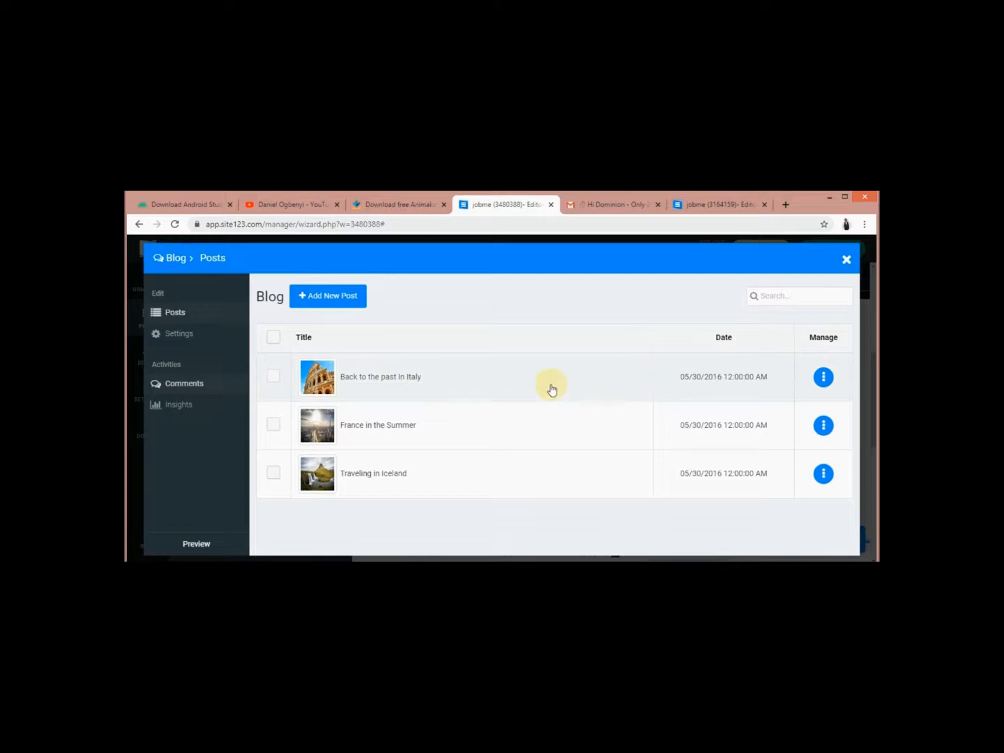
{"action": "left_click", "coordinate": [273, 375]}
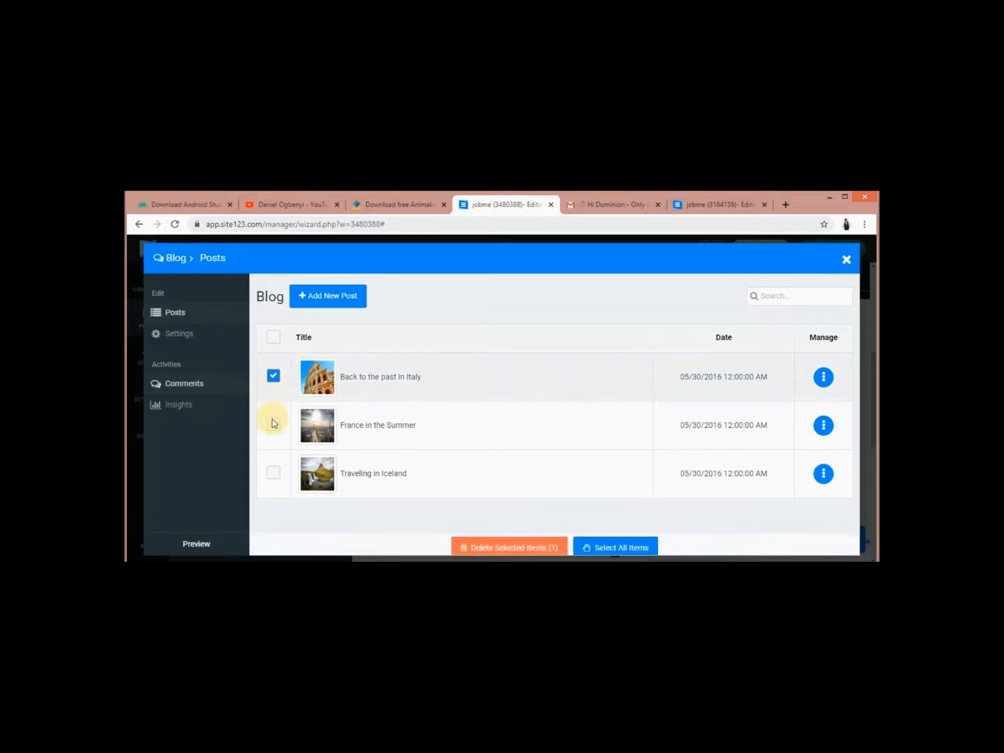
{"action": "left_click", "coordinate": [273, 425]}
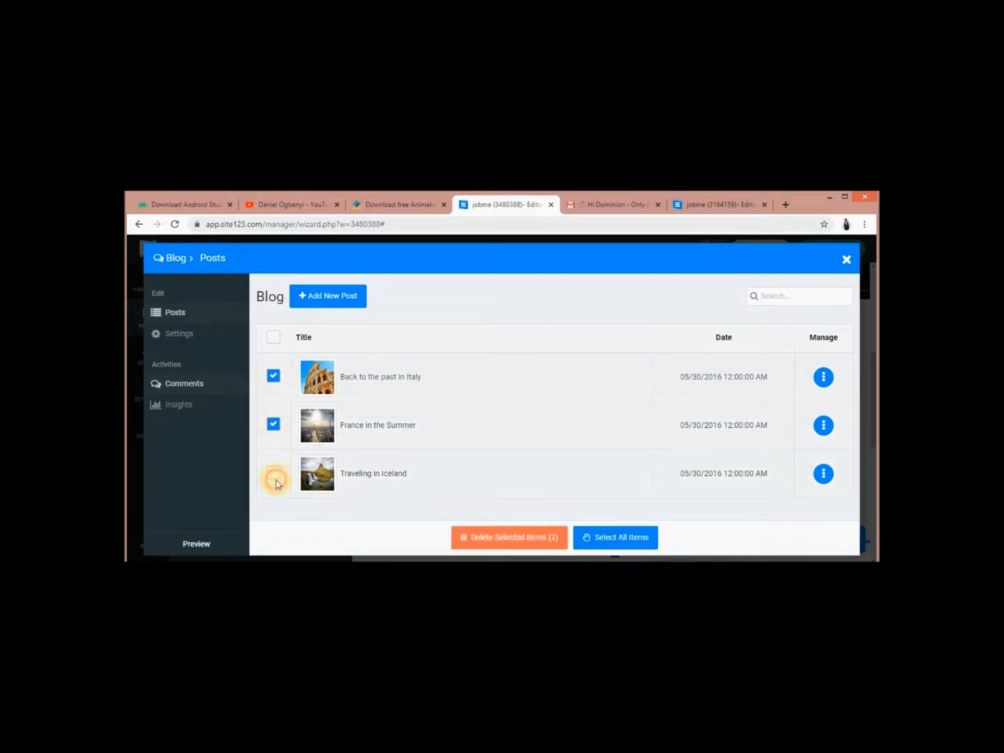
{"action": "left_click", "coordinate": [274, 474]}
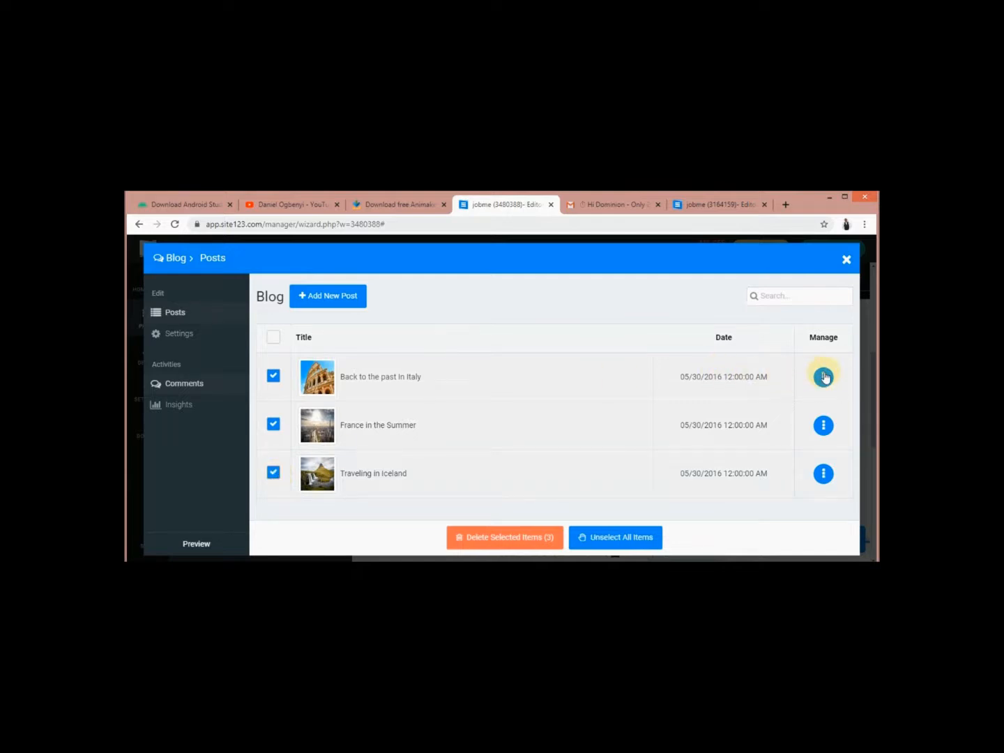
{"action": "left_click", "coordinate": [511, 537]}
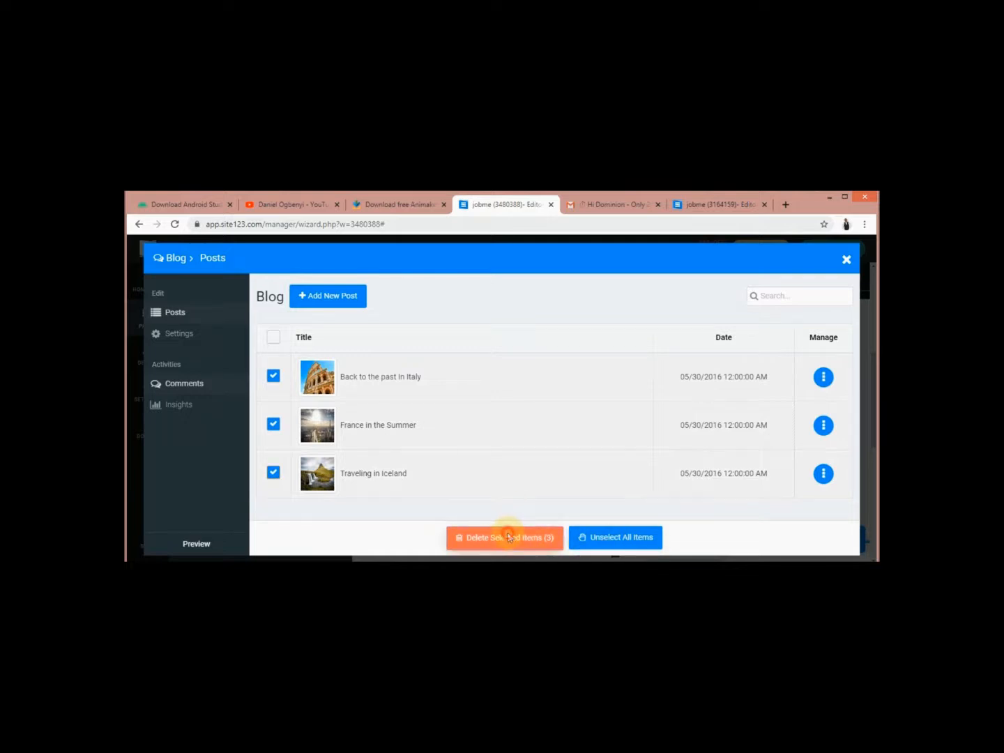
{"action": "left_click", "coordinate": [489, 509]}
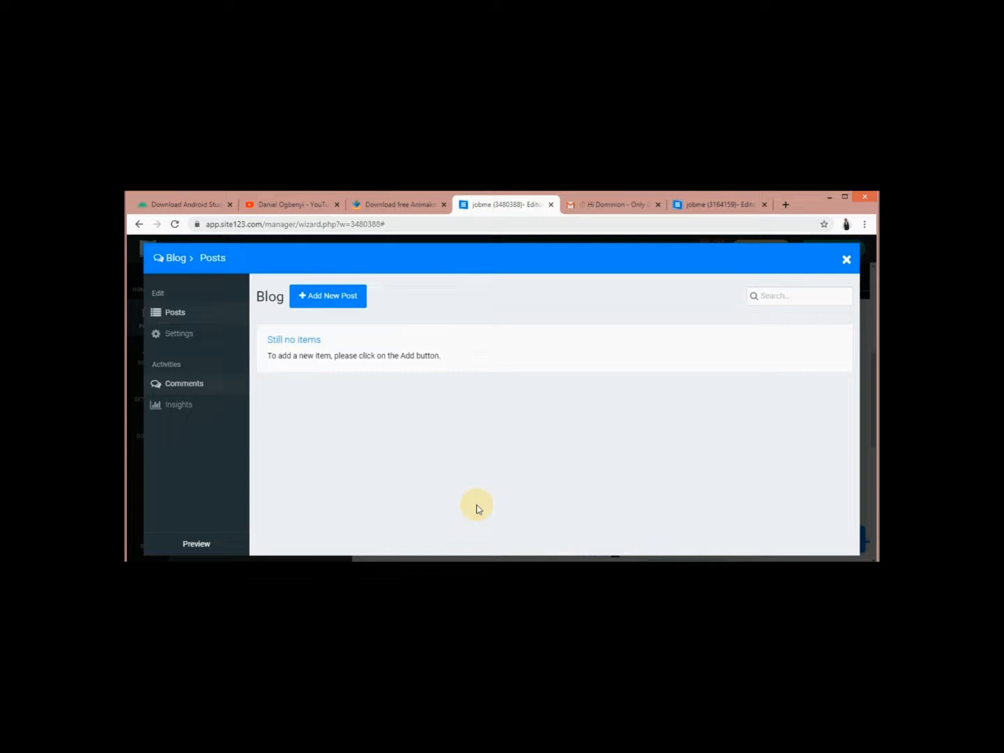
Add a new blog post and begin entering the title 'NEW JOB IN NIGERIA'
{"action": "left_click", "coordinate": [348, 299]}
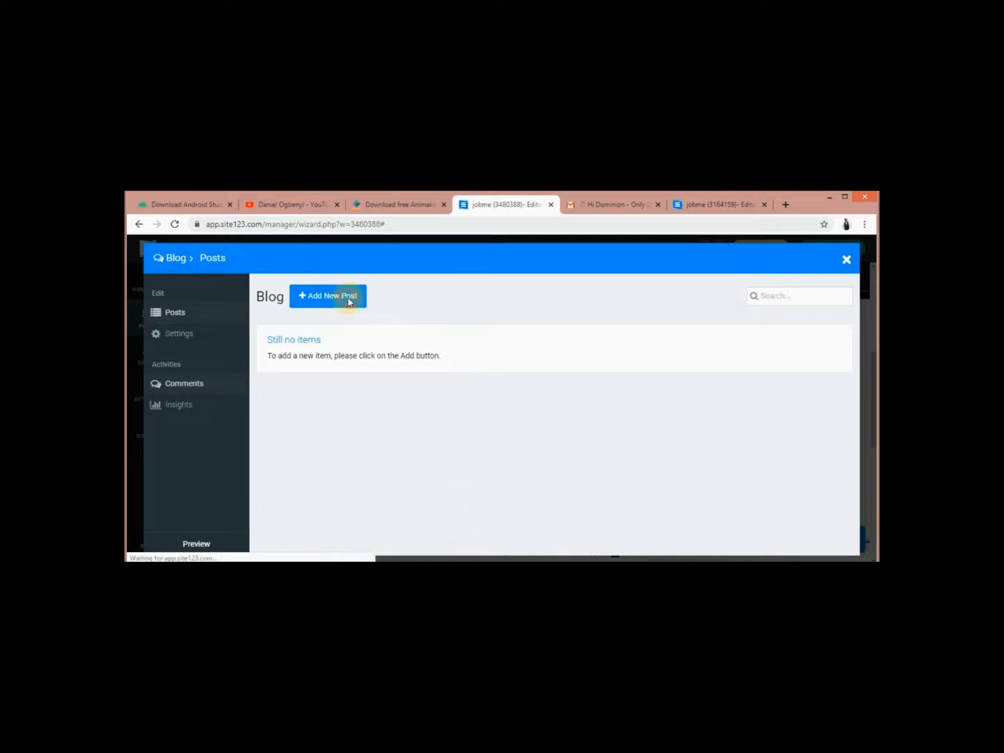
{"action": "left_click", "coordinate": [349, 300]}
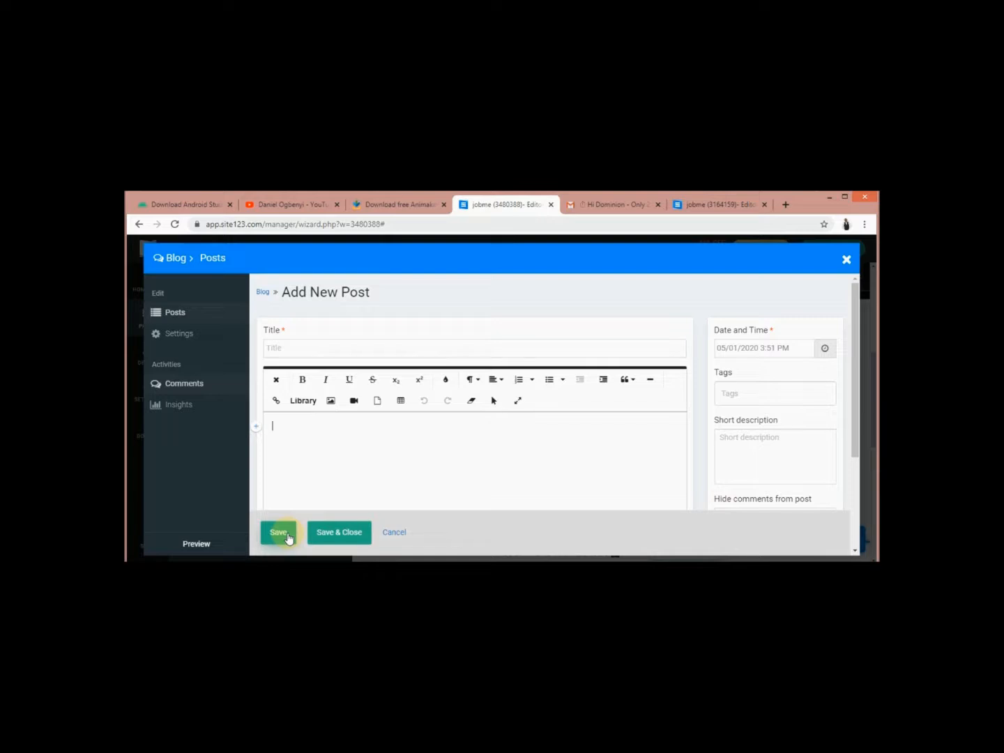
{"action": "left_click", "coordinate": [344, 534]}
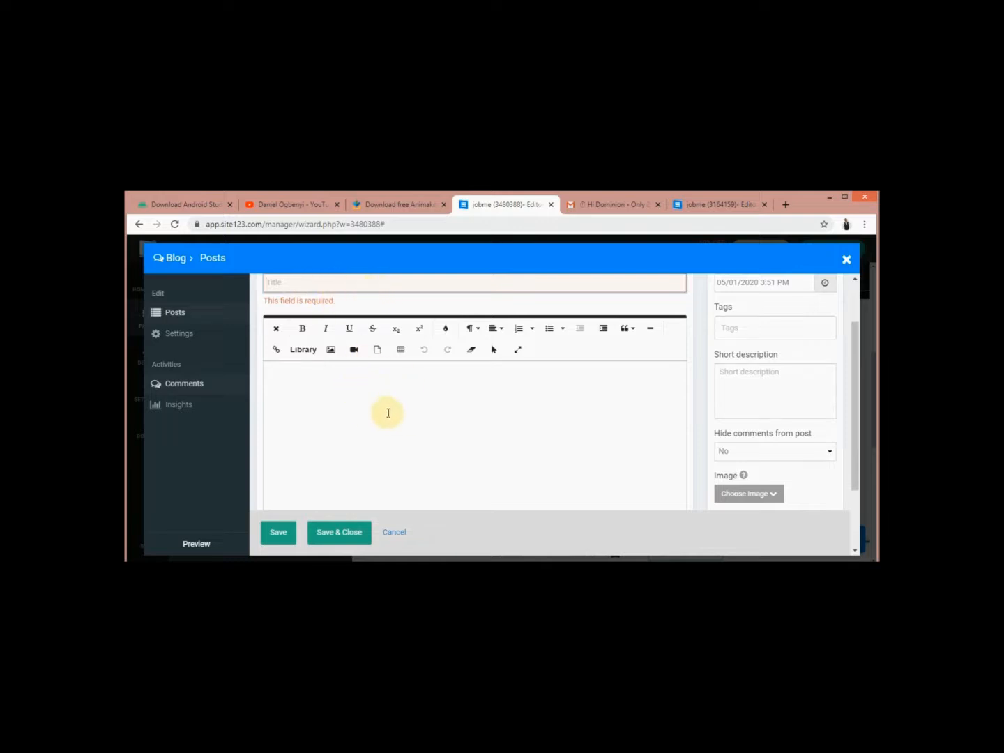
{"action": "left_click", "coordinate": [334, 283]}
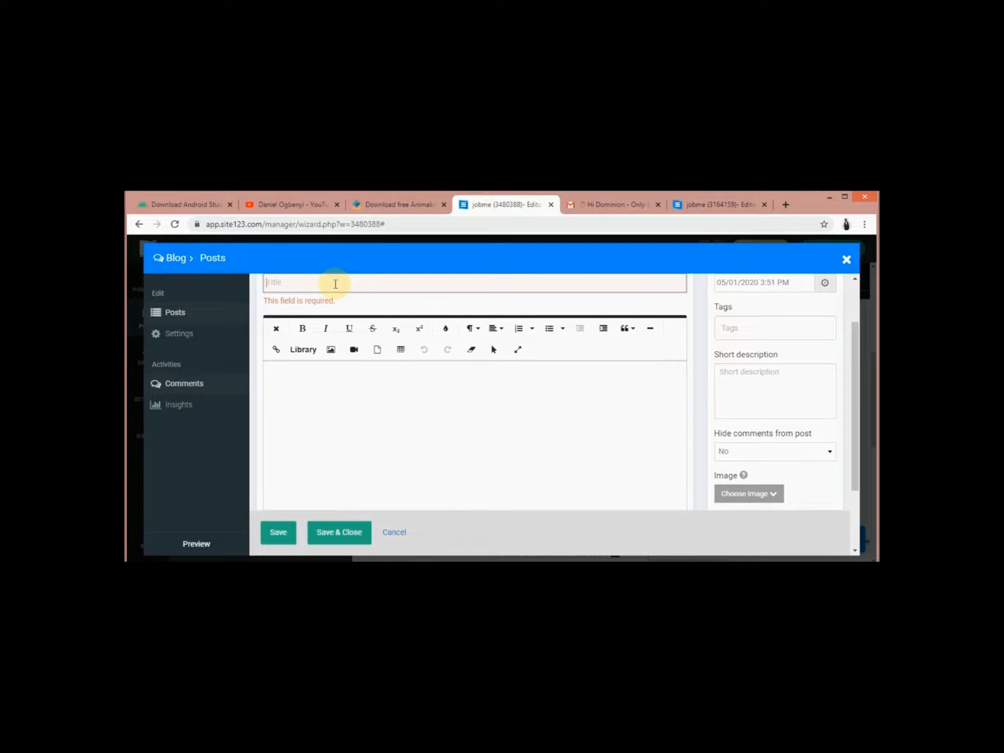
{"action": "type", "text": "NEW JOB IN NIGERIA"}
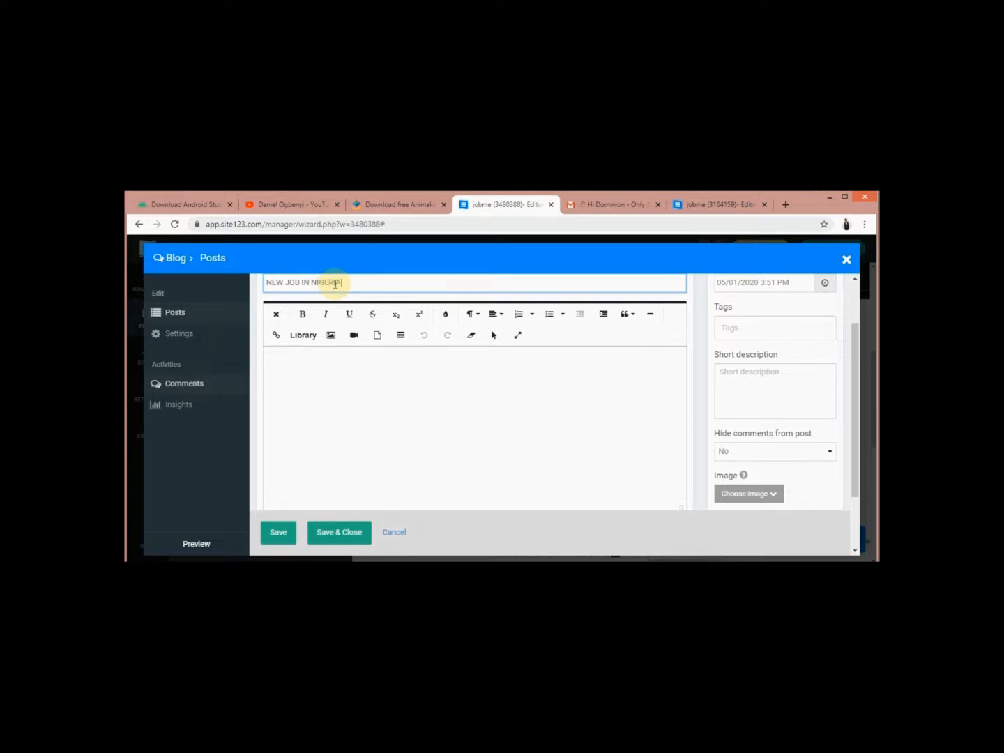
Write a post body asking readers to send their CV and application, and save the NEW JOB IN NIGERIA post
{"action": "left_click", "coordinate": [339, 364]}
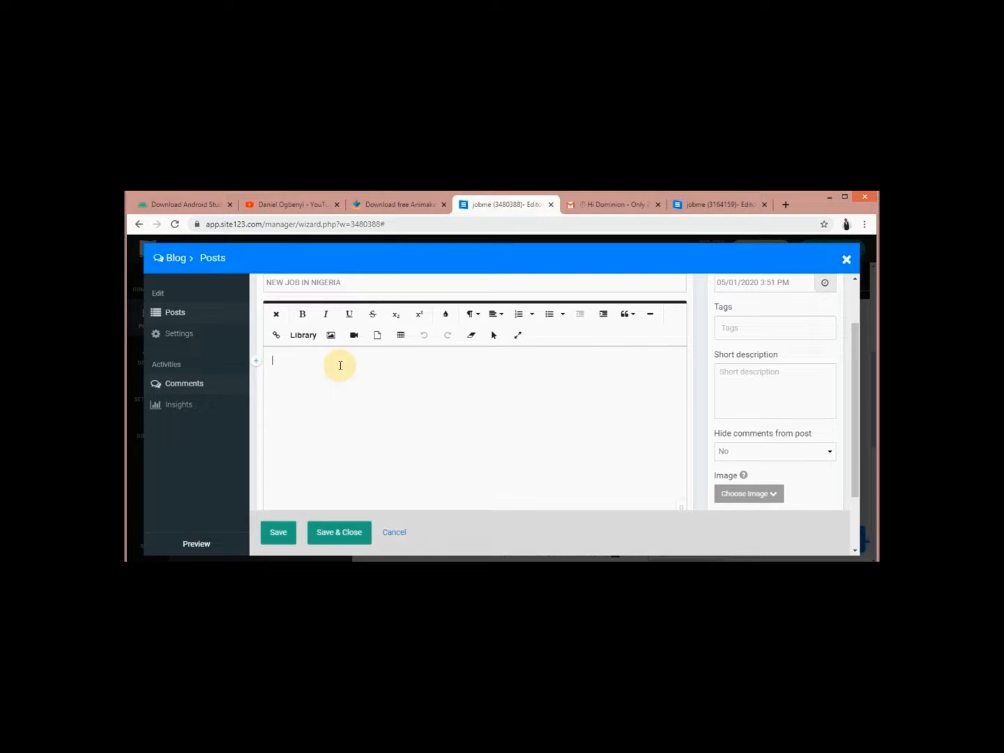
{"action": "type", "text": "S"}
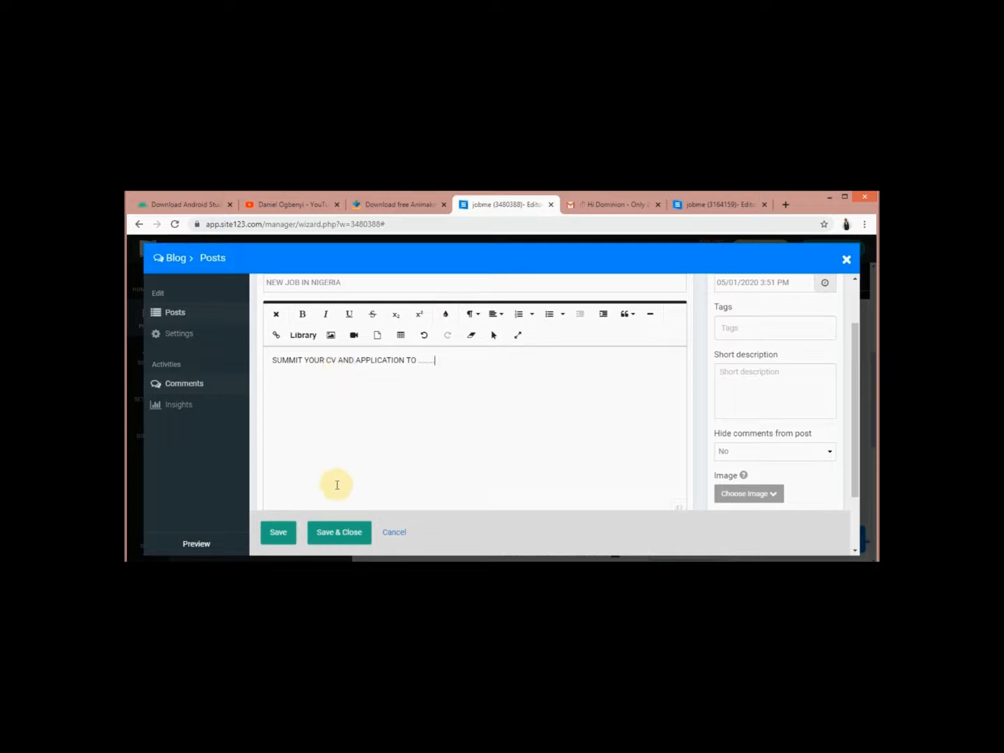
{"action": "left_click", "coordinate": [329, 535]}
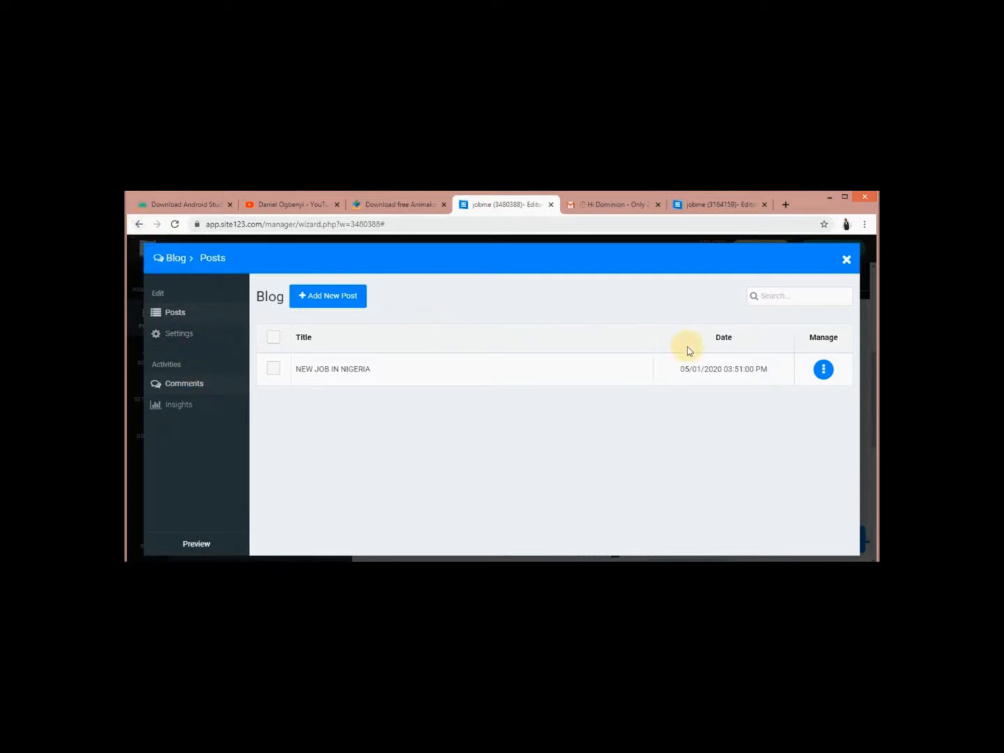
Close the blog manager, view the full NEW JOB IN NIGERIA post, then open the Contact us editor
{"action": "left_click", "coordinate": [848, 260]}
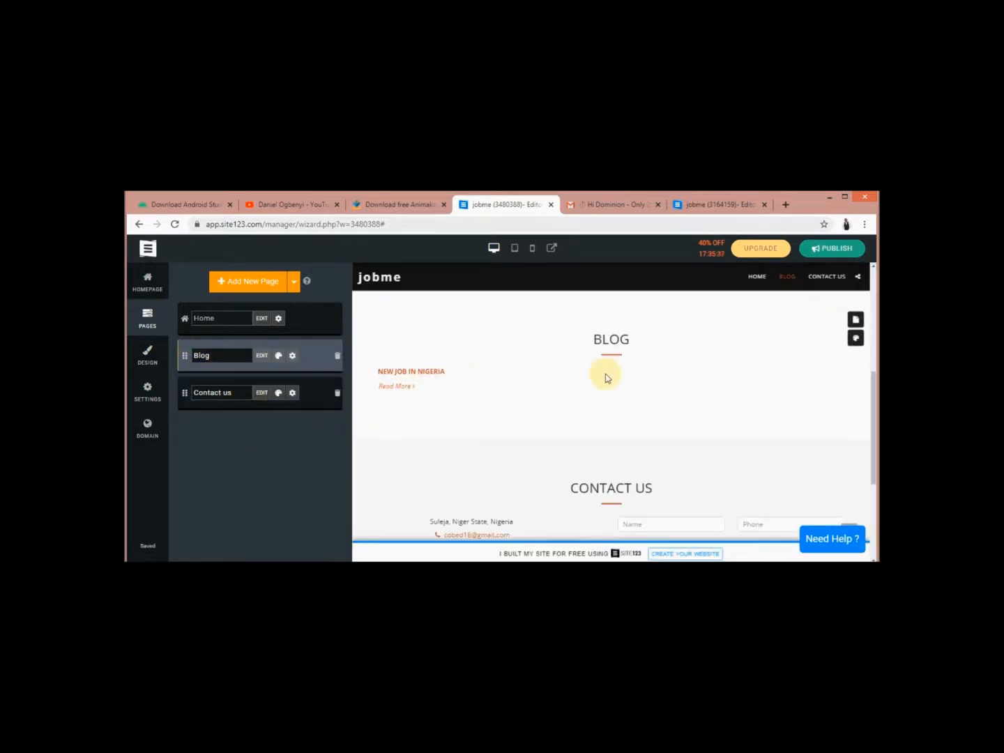
{"action": "left_click", "coordinate": [434, 374]}
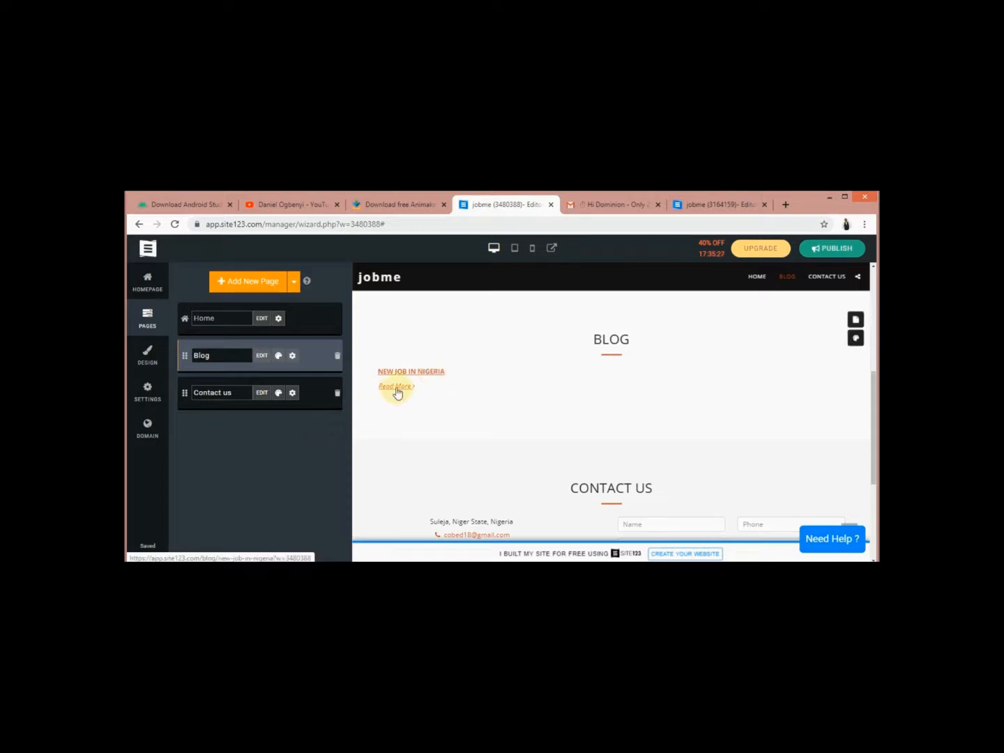
{"action": "left_click", "coordinate": [397, 391]}
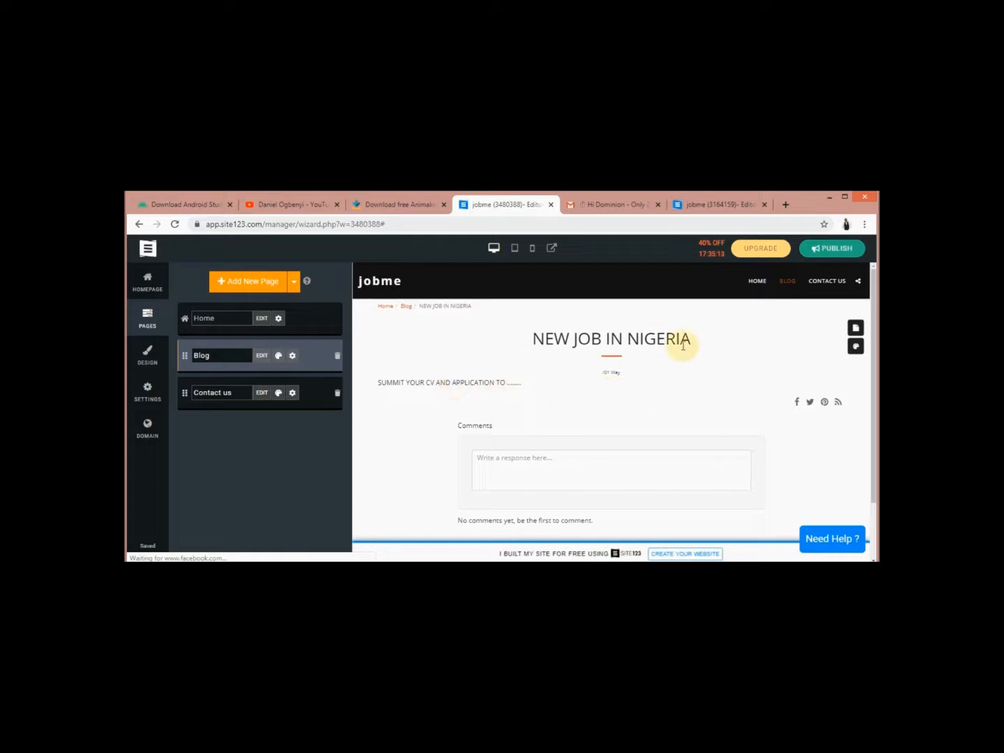
{"action": "left_click", "coordinate": [262, 393]}
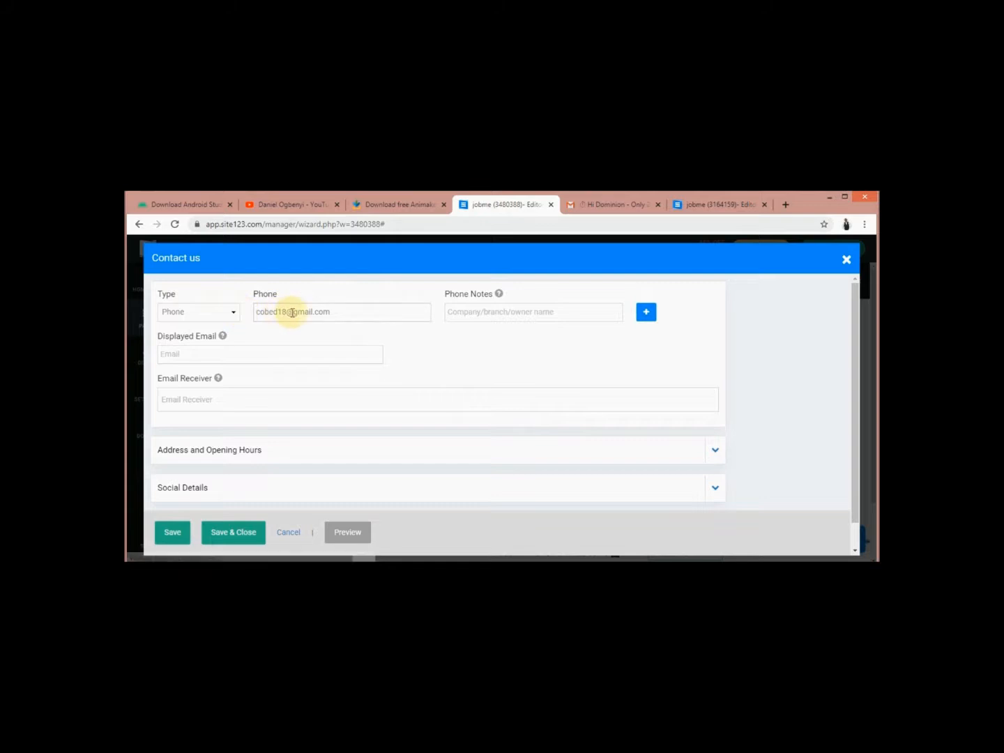
Keep Phone as the contact type and erase the e-mail address wrongly entered in the Phone field
{"action": "left_click", "coordinate": [234, 312]}
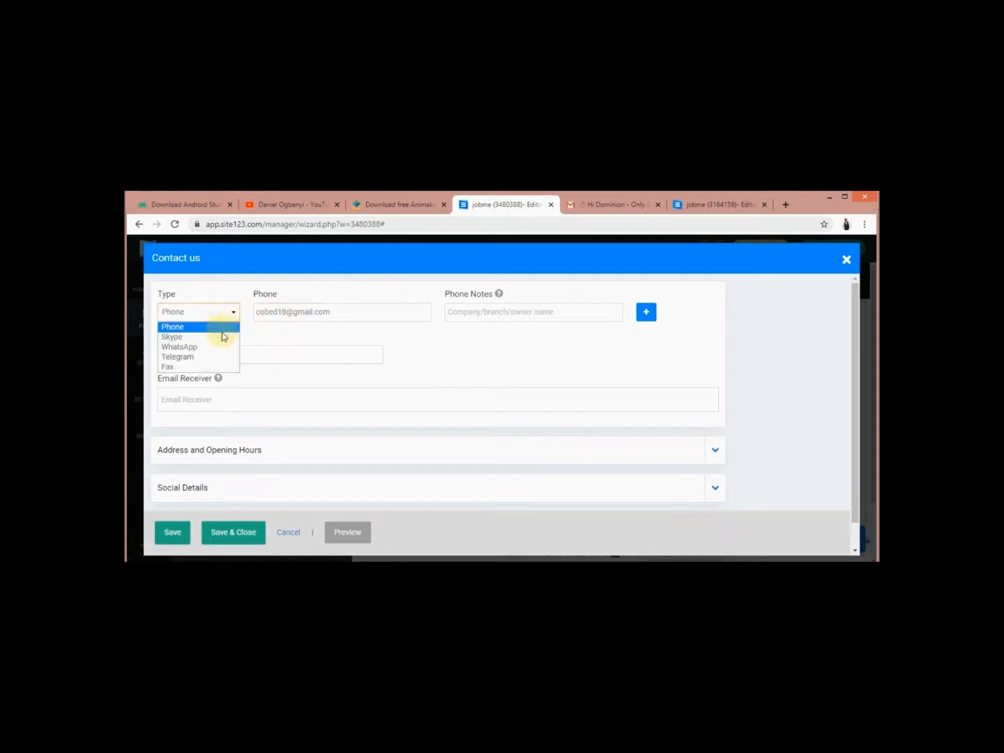
{"action": "left_click", "coordinate": [274, 330]}
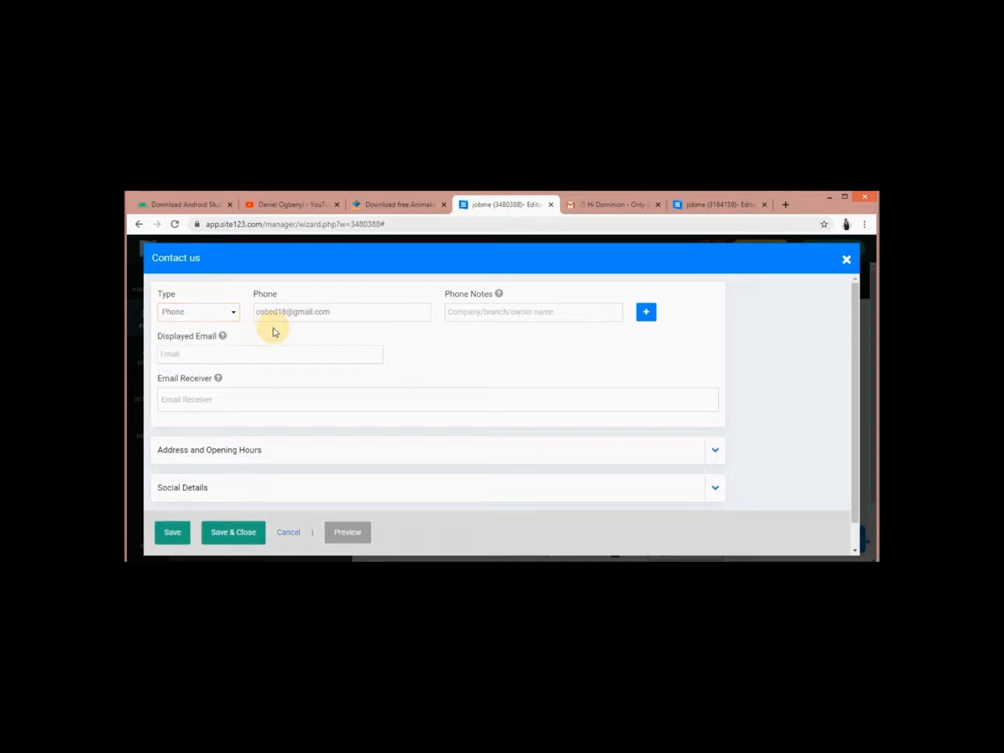
{"action": "left_click", "coordinate": [336, 314]}
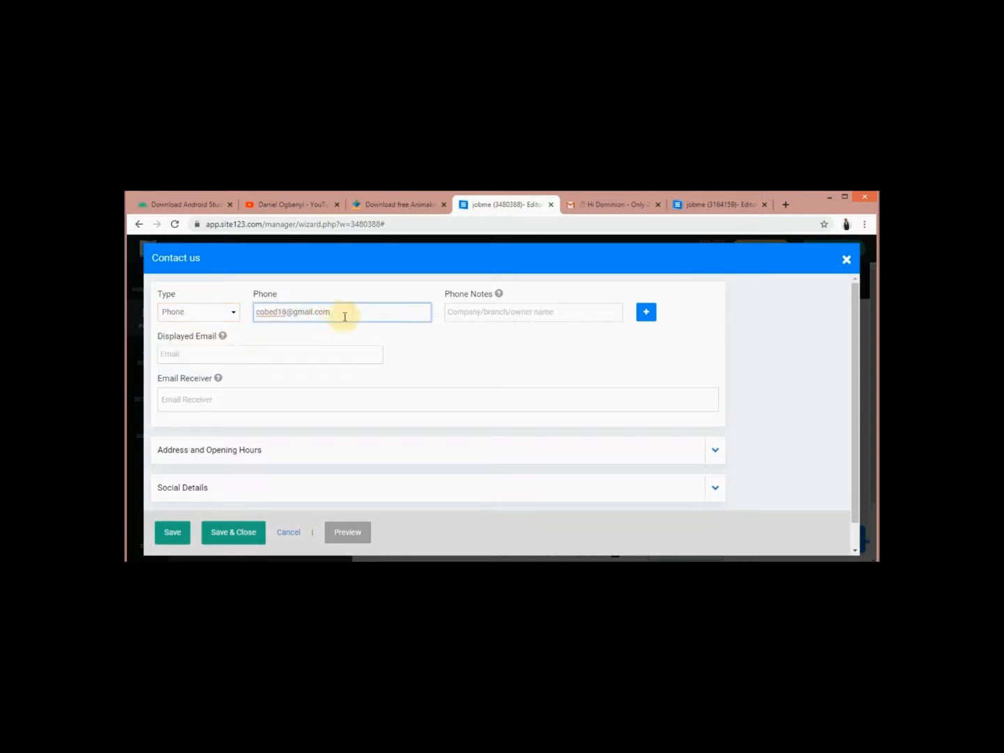
{"action": "left_click", "coordinate": [385, 336]}
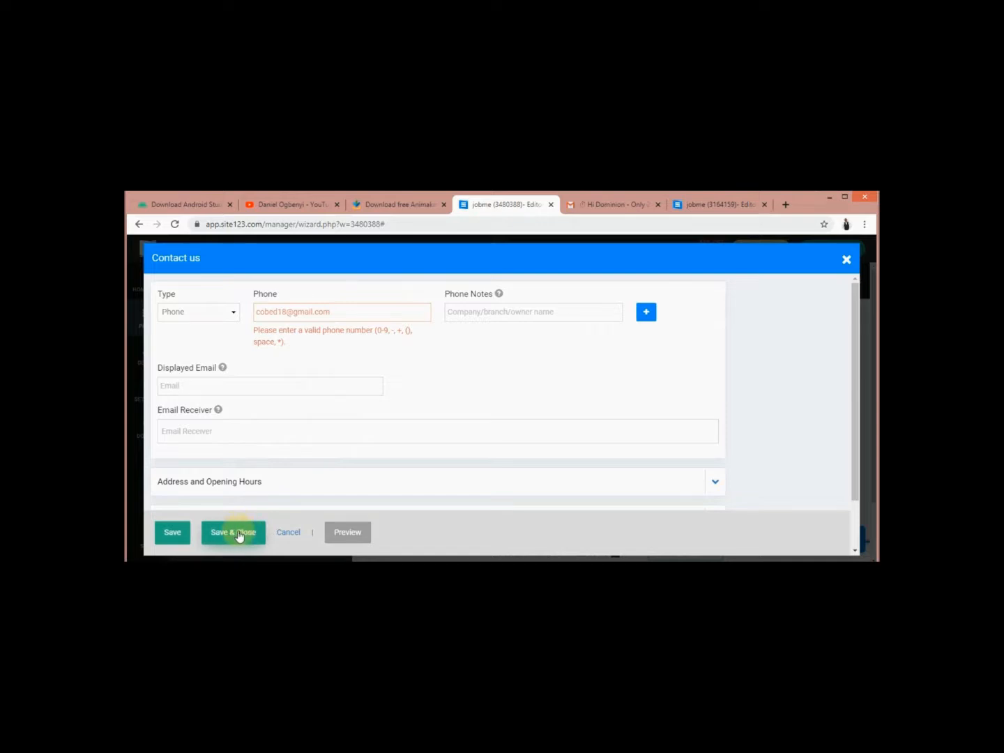
{"action": "left_click", "coordinate": [232, 313]}
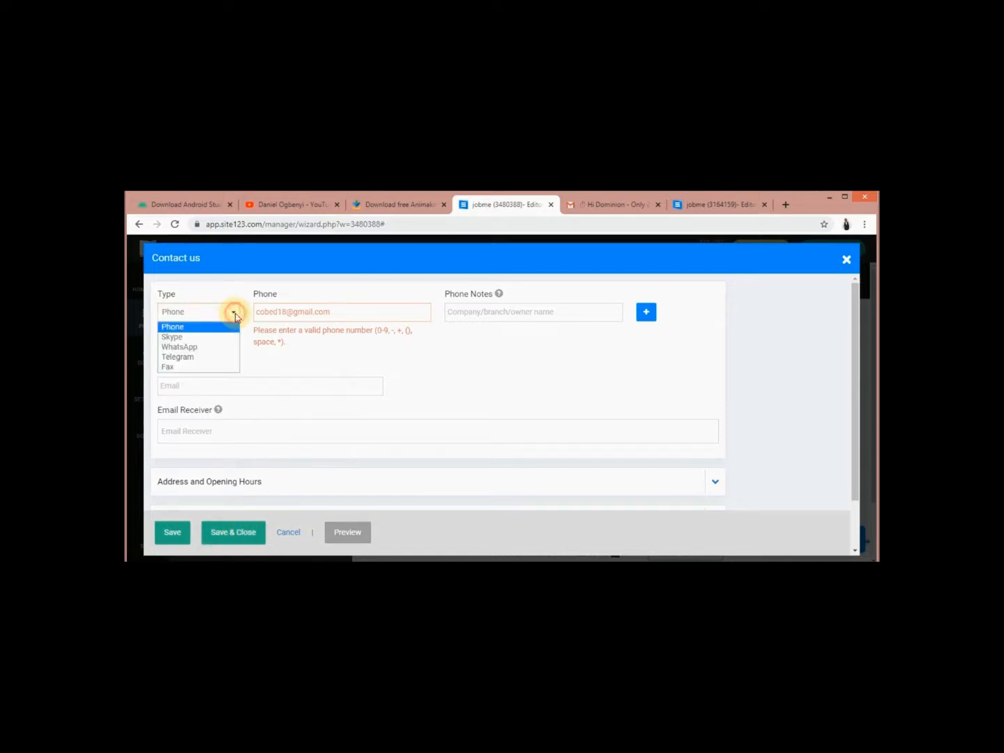
{"action": "left_click", "coordinate": [223, 328]}
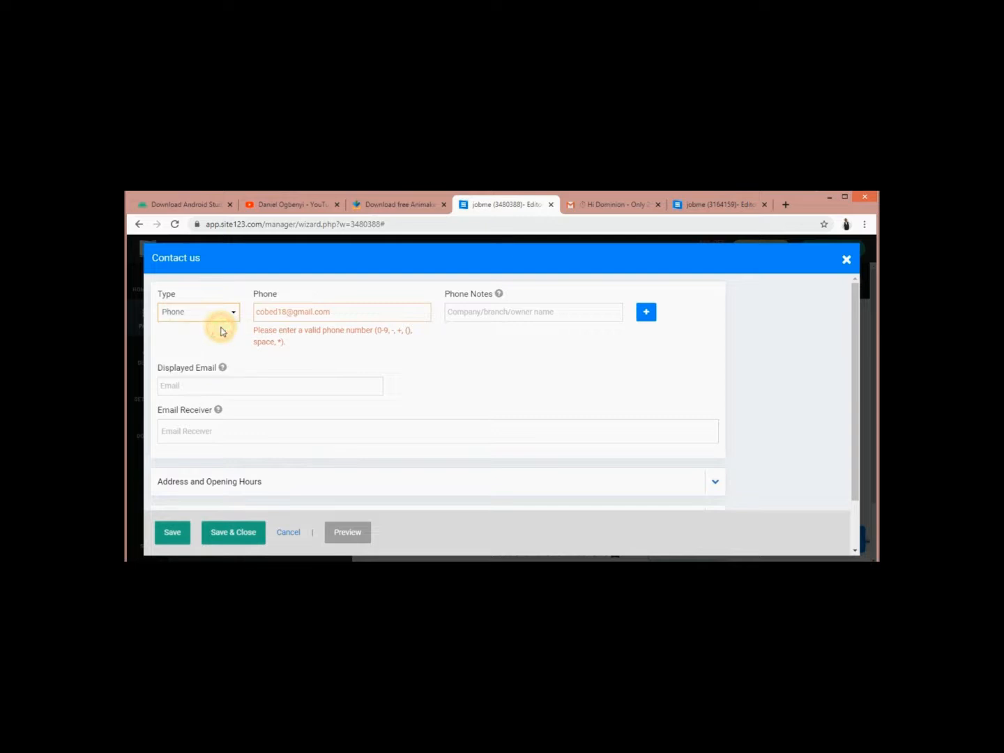
{"action": "left_click", "coordinate": [343, 311]}
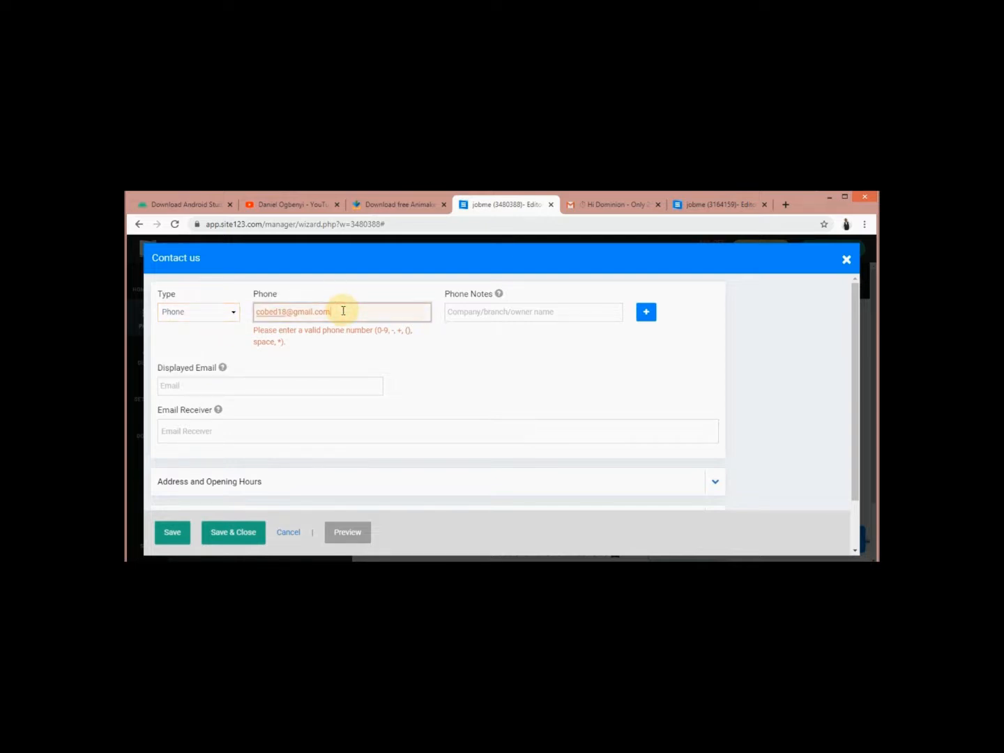
{"action": "key", "text": "BackSpace"}
{"action": "key", "text": "BackSpace"}
{"action": "key", "text": "BackSpace"}
{"action": "key", "text": "BackSpace"}
{"action": "key", "text": "BackSpace"}
{"action": "key", "text": "BackSpace"}
{"action": "key", "text": "BackSpace"}
{"action": "key", "text": "BackSpace"}
{"action": "key", "text": "BackSpace"}
{"action": "key", "text": "BackSpace"}
{"action": "key", "text": "BackSpace"}
{"action": "key", "text": "BackSpace"}
{"action": "key", "text": "BackSpace"}
{"action": "key", "text": "BackSpace"}
{"action": "key", "text": "BackSpace"}
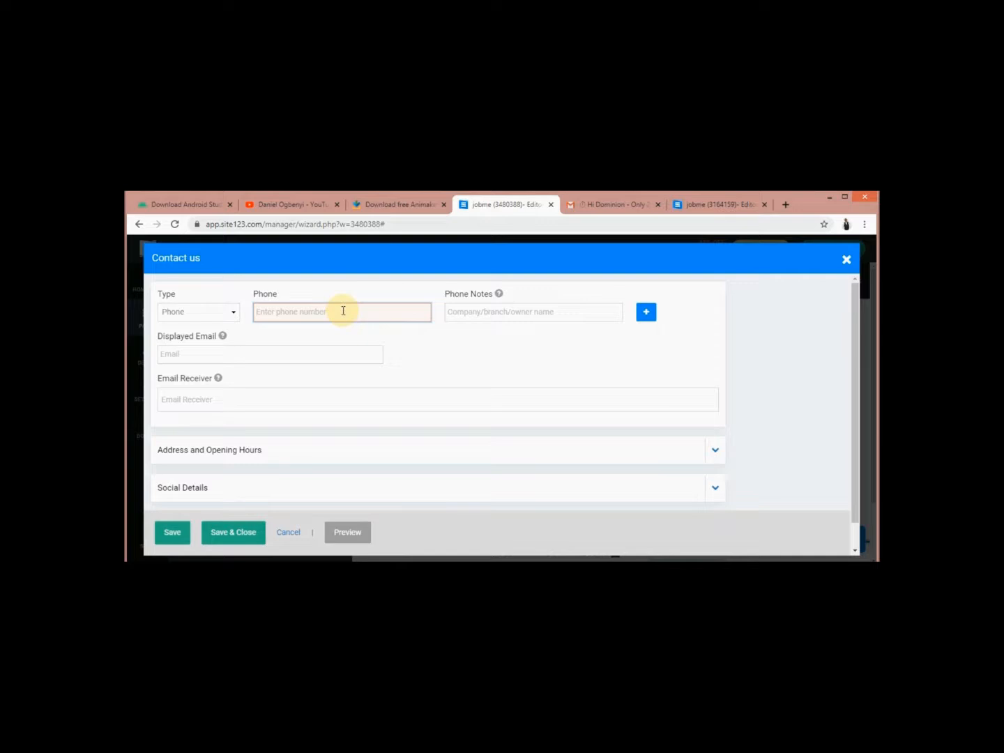
Enter the contact phone number and the contact's e-mail as both Displayed Email and Email Receiver
{"action": "left_click", "coordinate": [321, 354]}
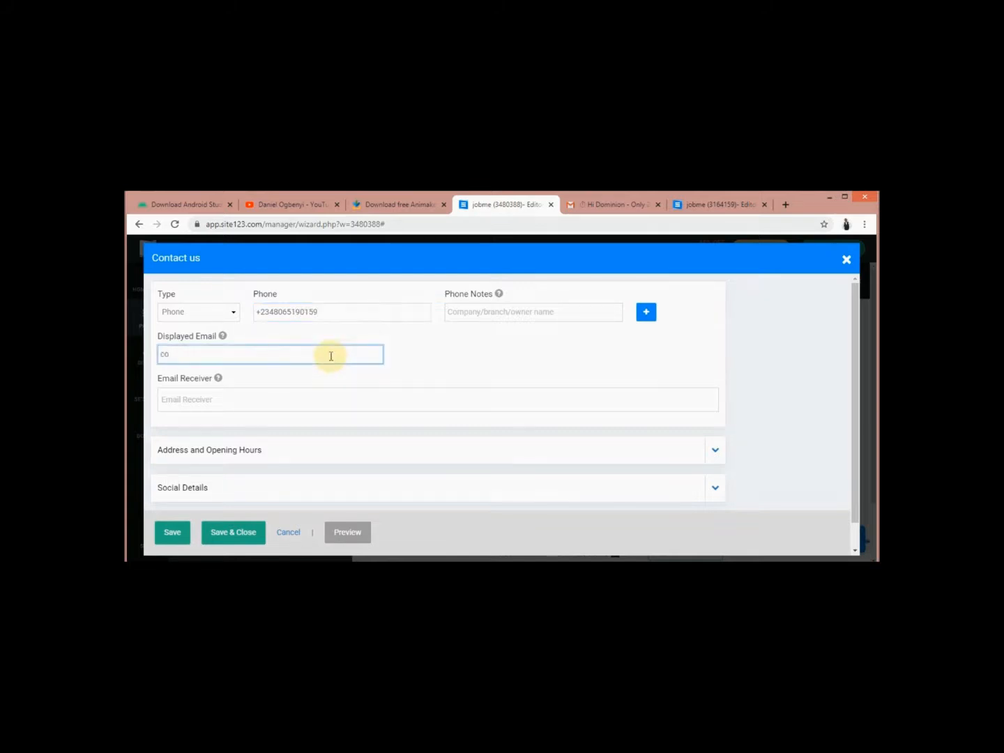
{"action": "left_click", "coordinate": [305, 402]}
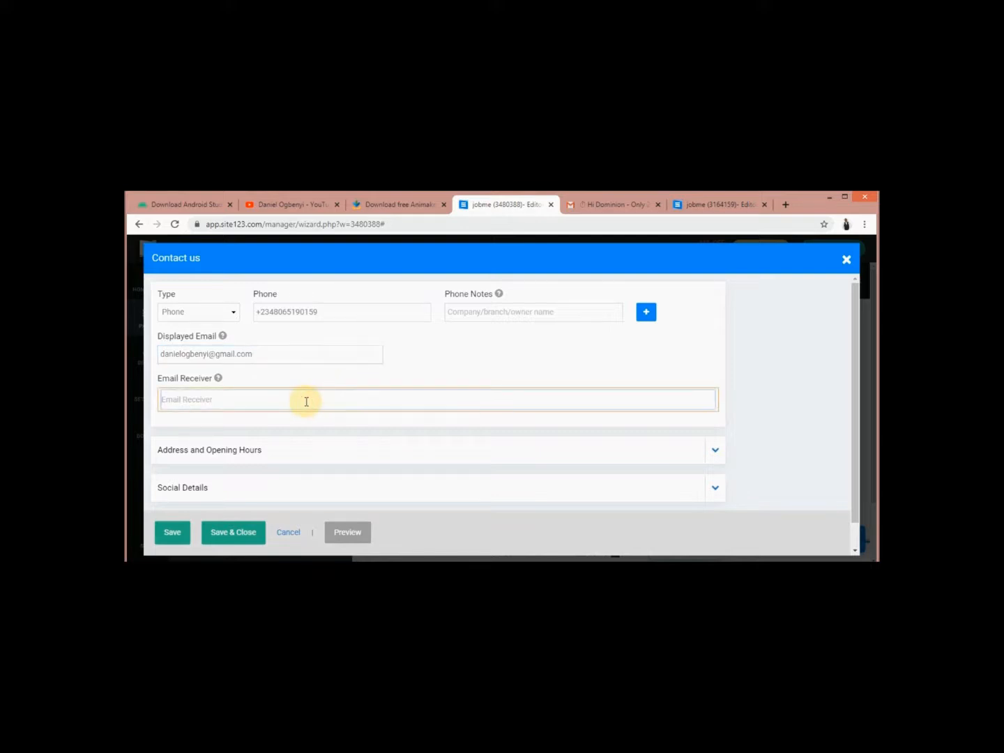
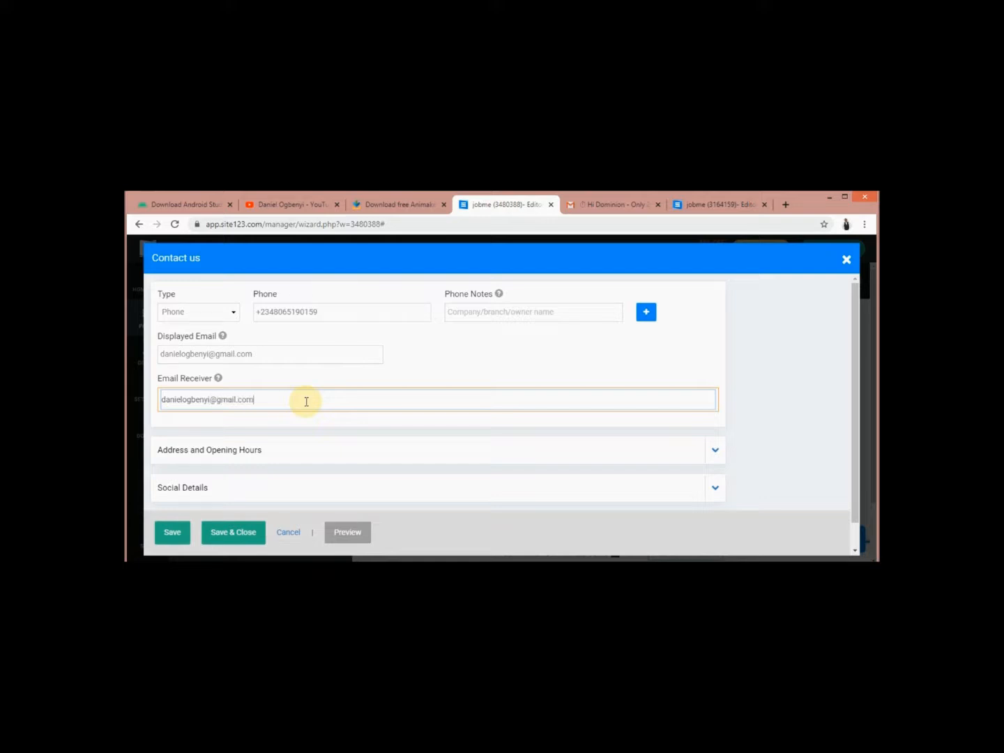
Add the phone note JOBME and save the contact details
{"action": "left_click", "coordinate": [595, 311]}
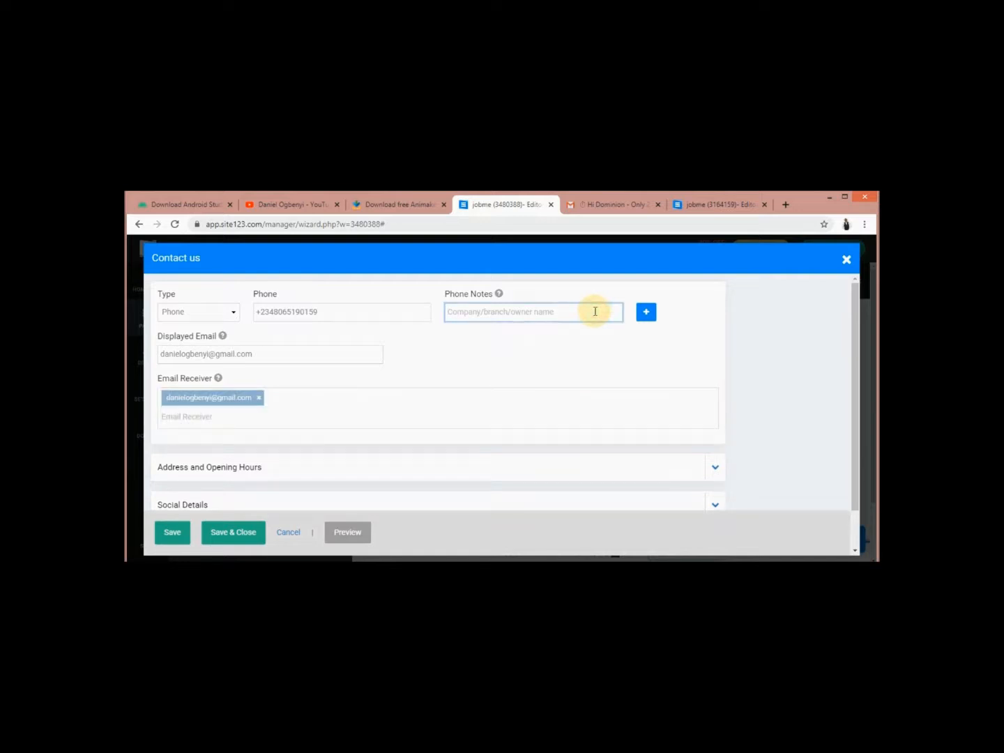
{"action": "type", "text": "JOBME"}
{"action": "left_click", "coordinate": [545, 366]}
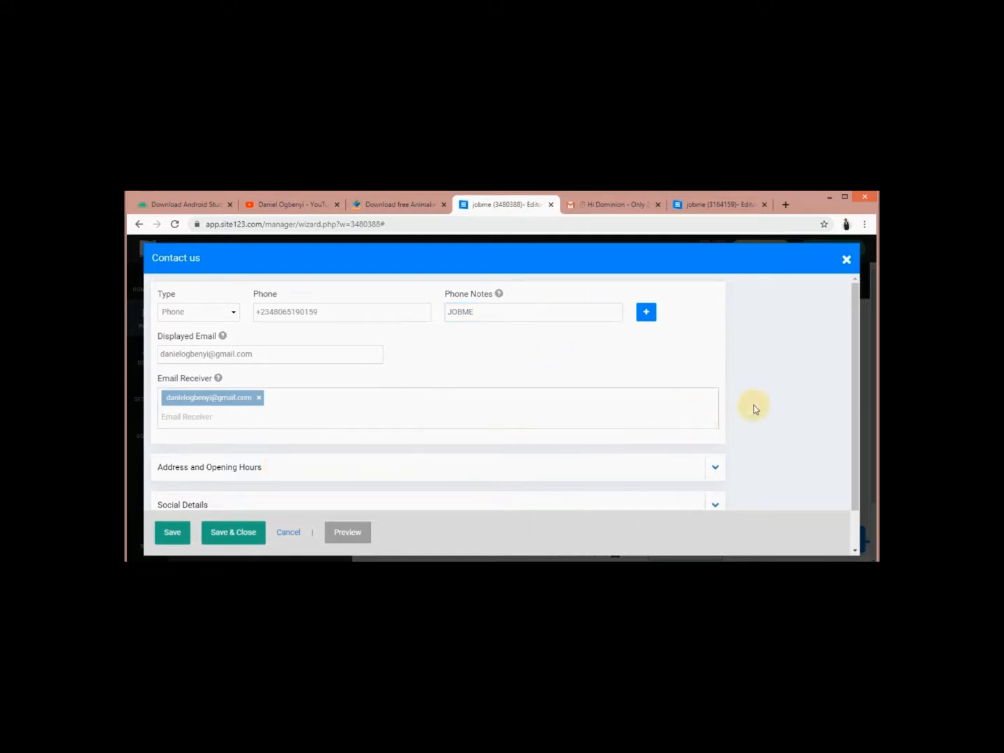
{"action": "left_click_drag", "start_coordinate": [856, 409], "coordinate": [860, 443]}
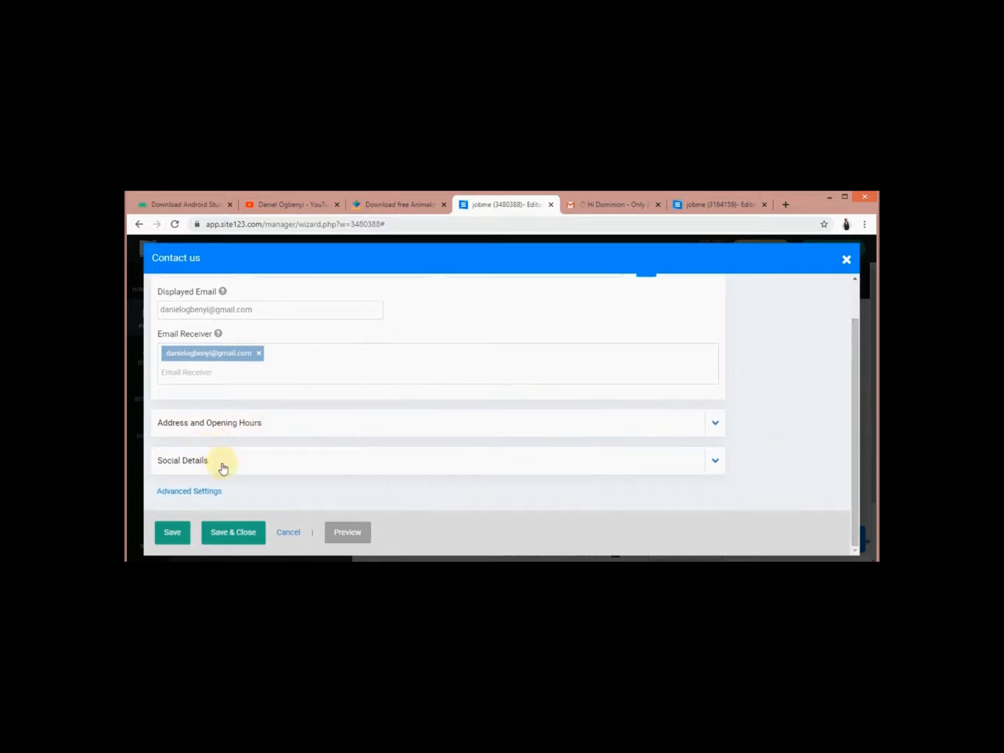
{"action": "left_click", "coordinate": [242, 534]}
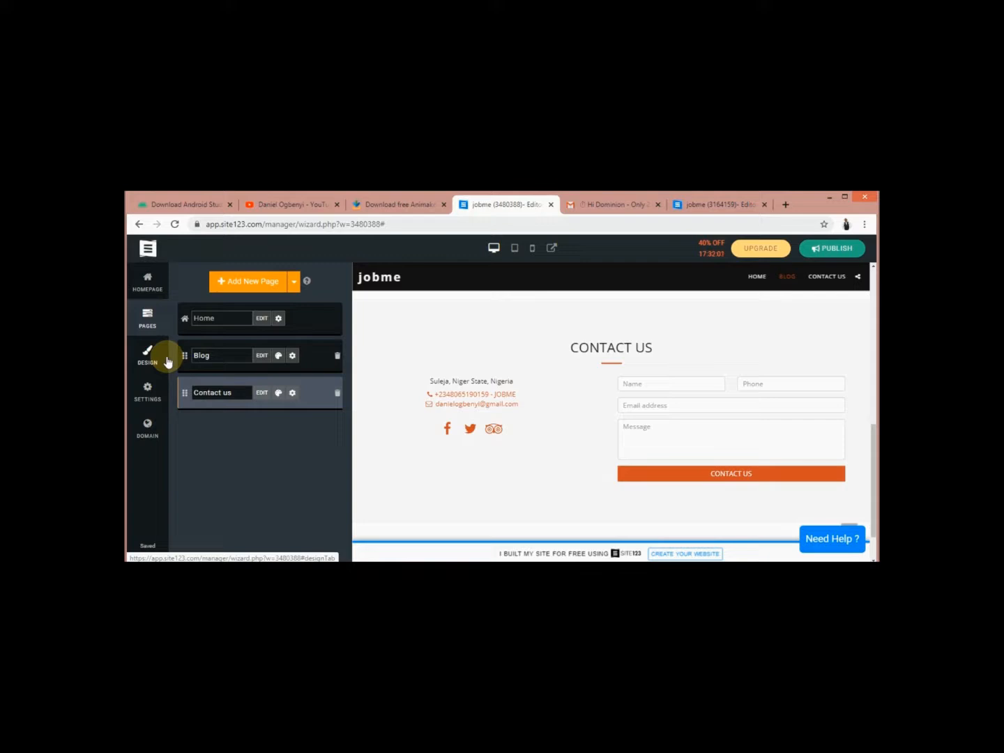
Keep the Facebook, Twitter and TripAdvisor social links, save them, and close the Social dialog
{"action": "left_click", "coordinate": [472, 431]}
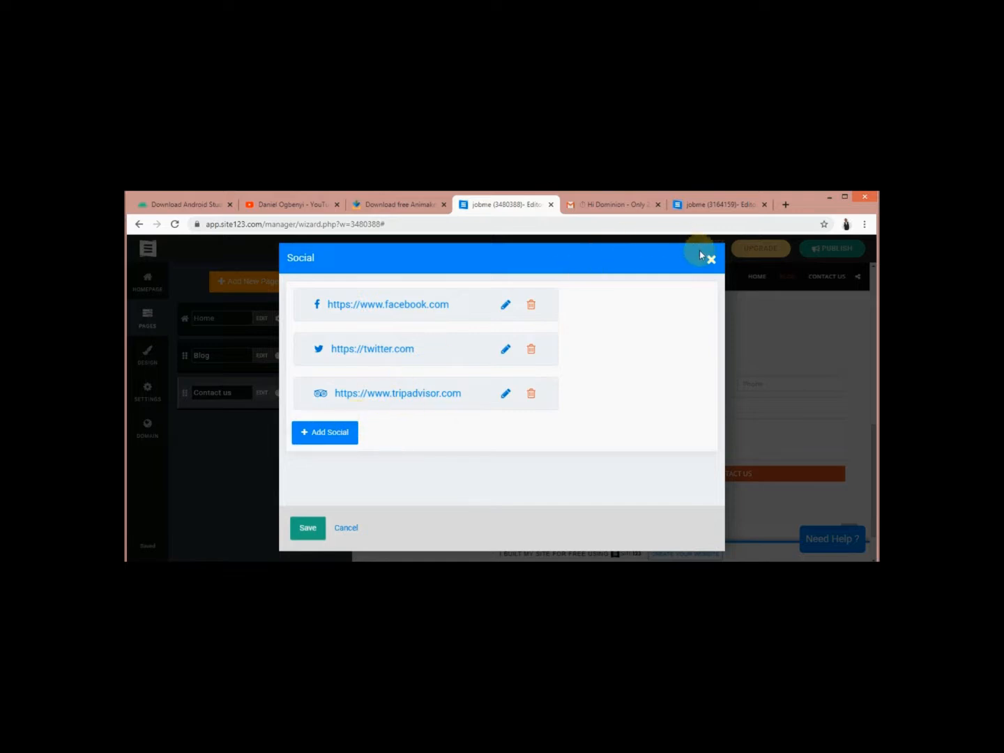
{"action": "left_click", "coordinate": [315, 531]}
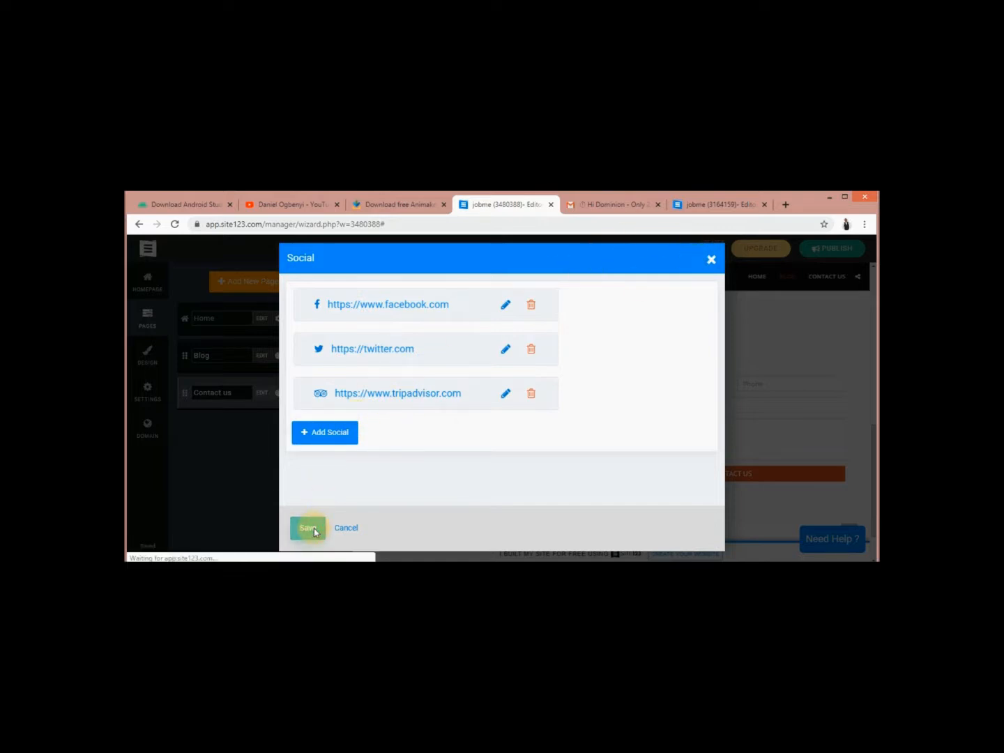
{"action": "left_click", "coordinate": [711, 261]}
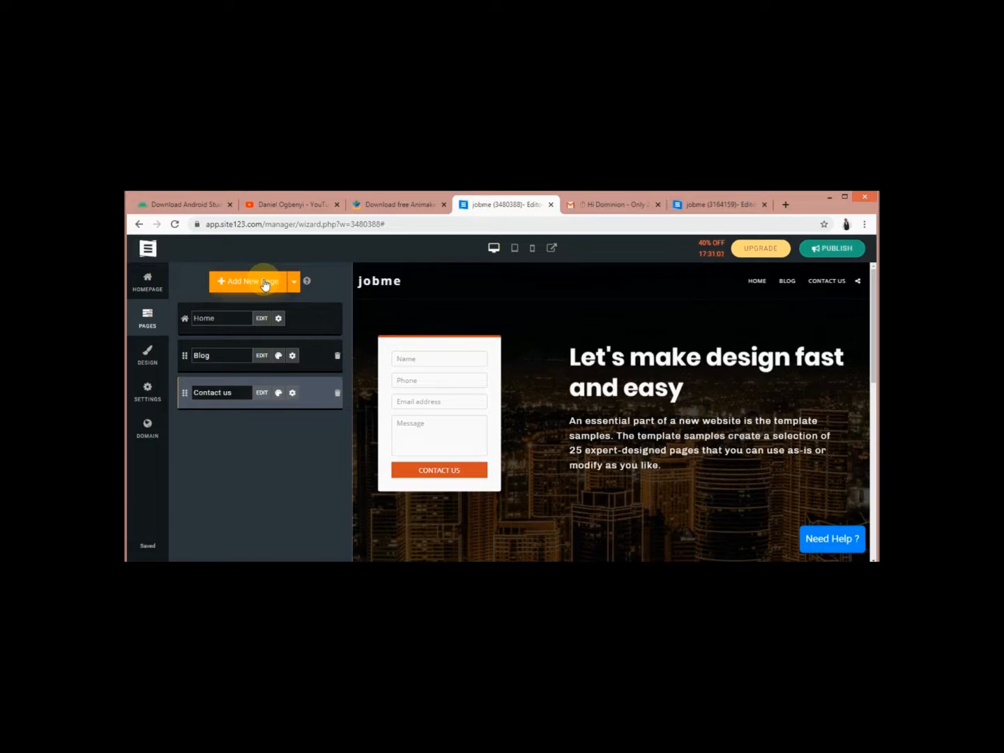
Add a new page to the site using the About template from the Popular templates
{"action": "left_click", "coordinate": [264, 283]}
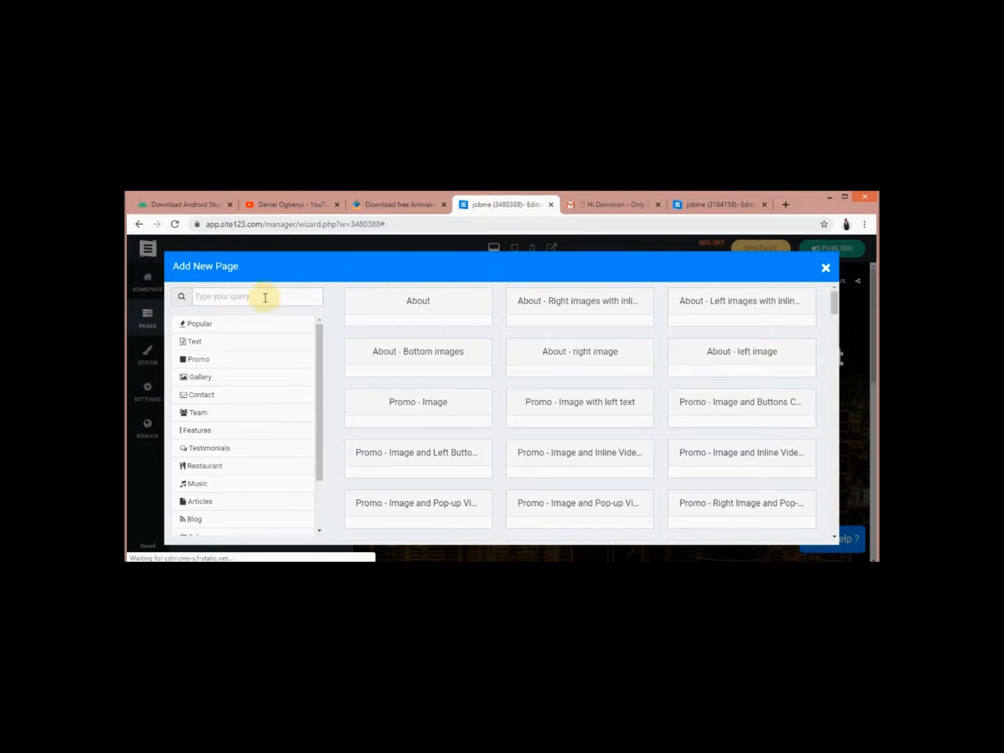
{"action": "left_click", "coordinate": [264, 298]}
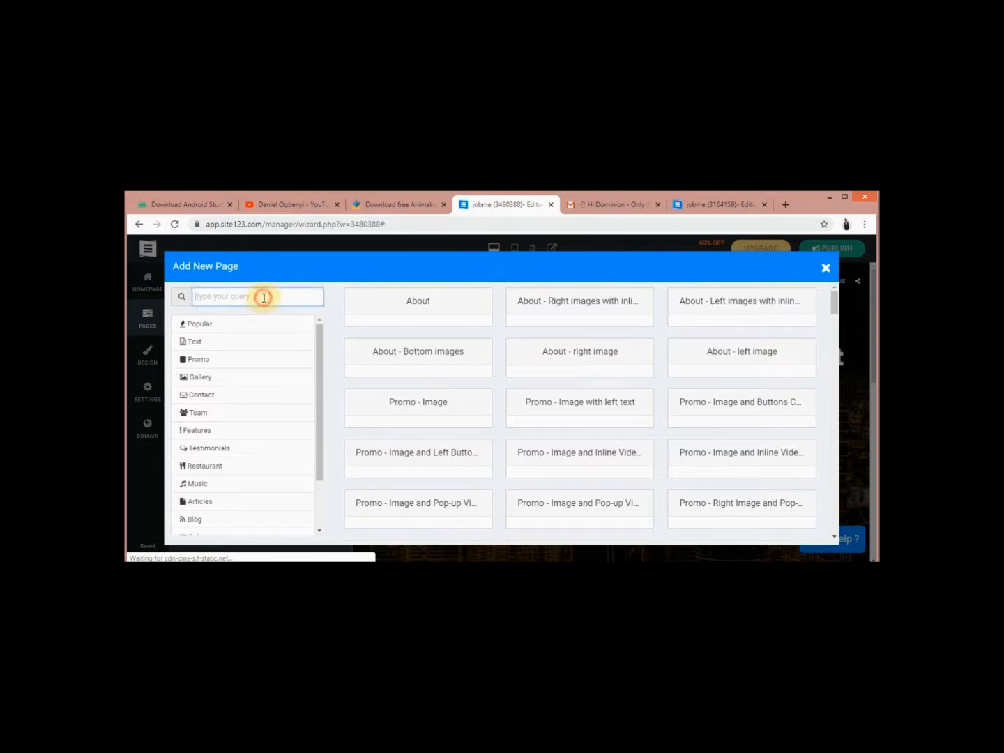
{"action": "left_click", "coordinate": [414, 302]}
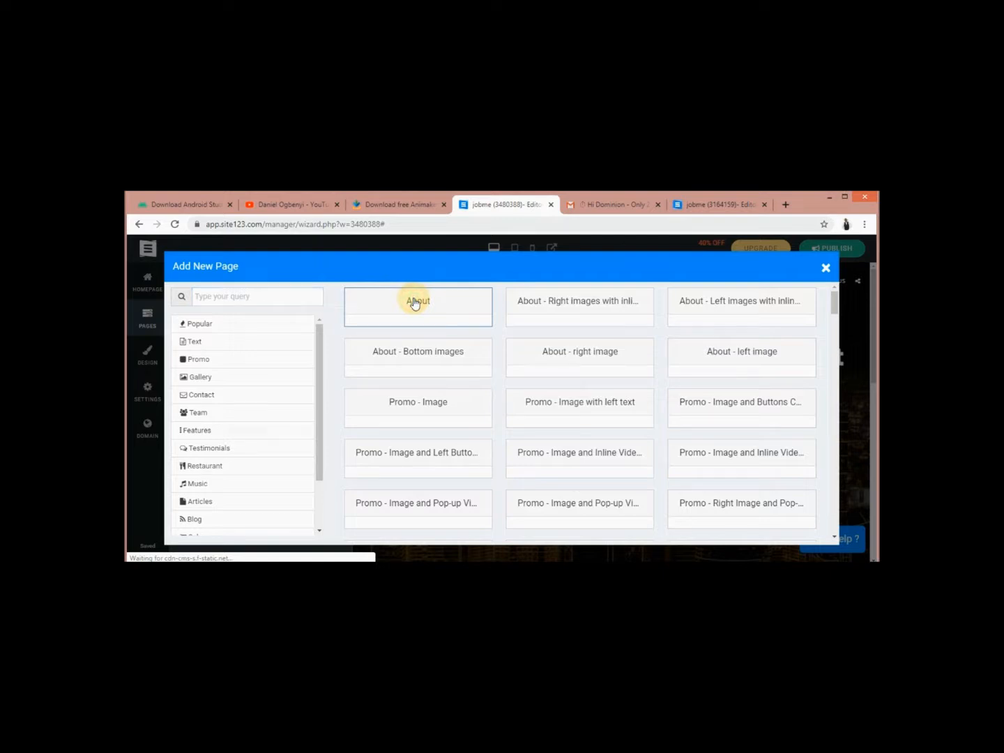
{"action": "left_click", "coordinate": [277, 293]}
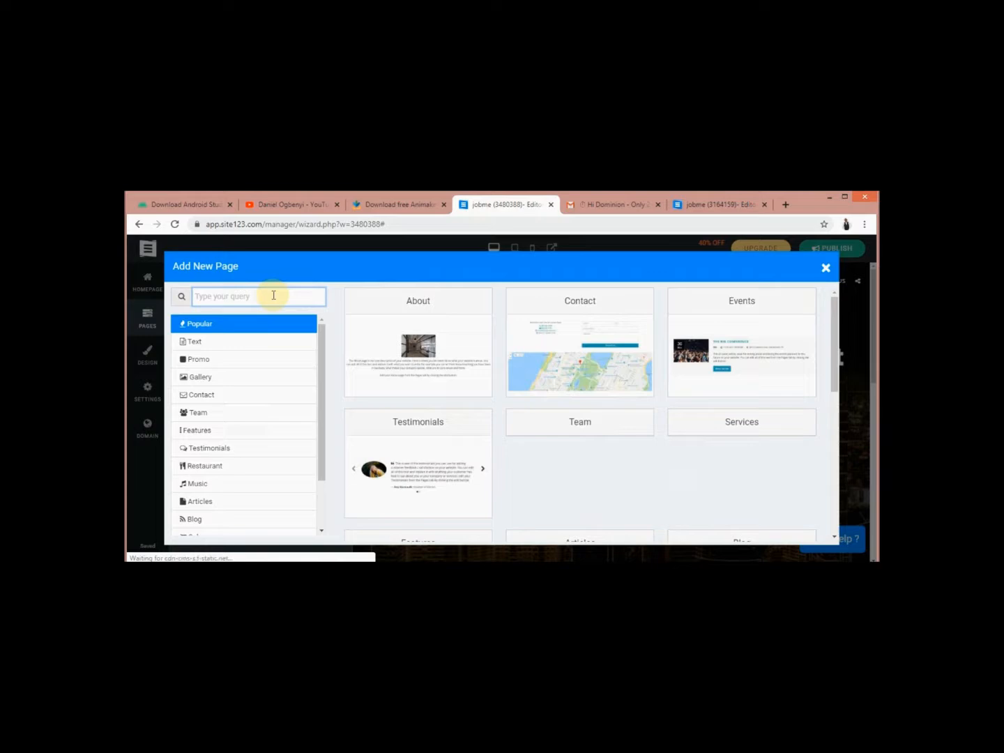
{"action": "left_click", "coordinate": [408, 303]}
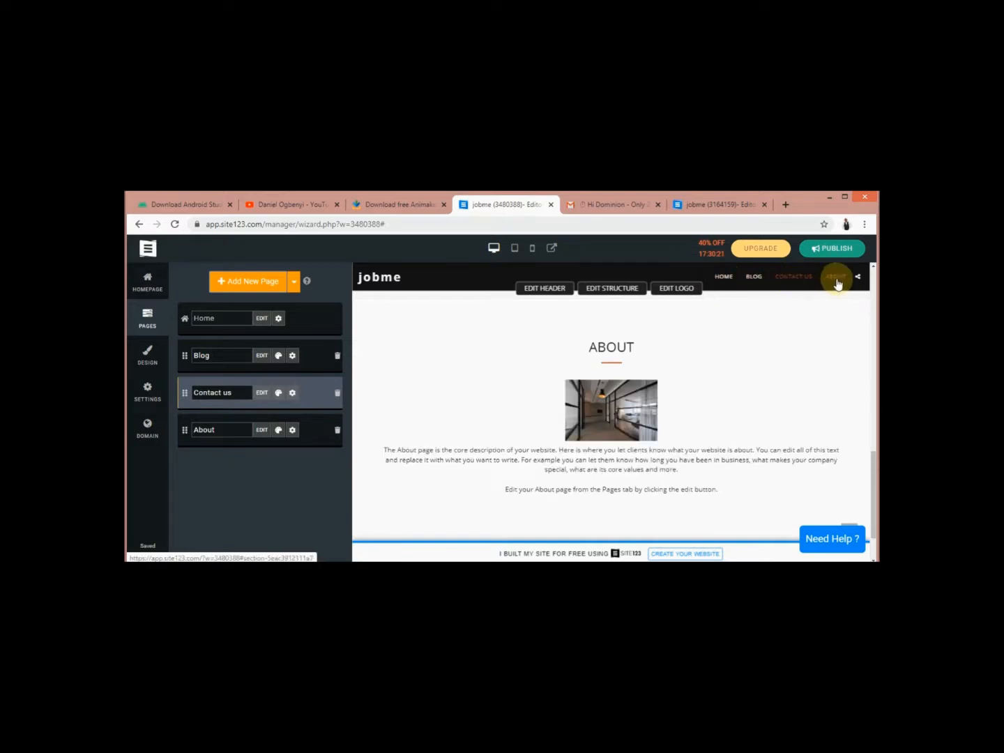
Open the About page's content editor from the Pages panel
{"action": "mouse_move", "coordinate": [712, 280]}
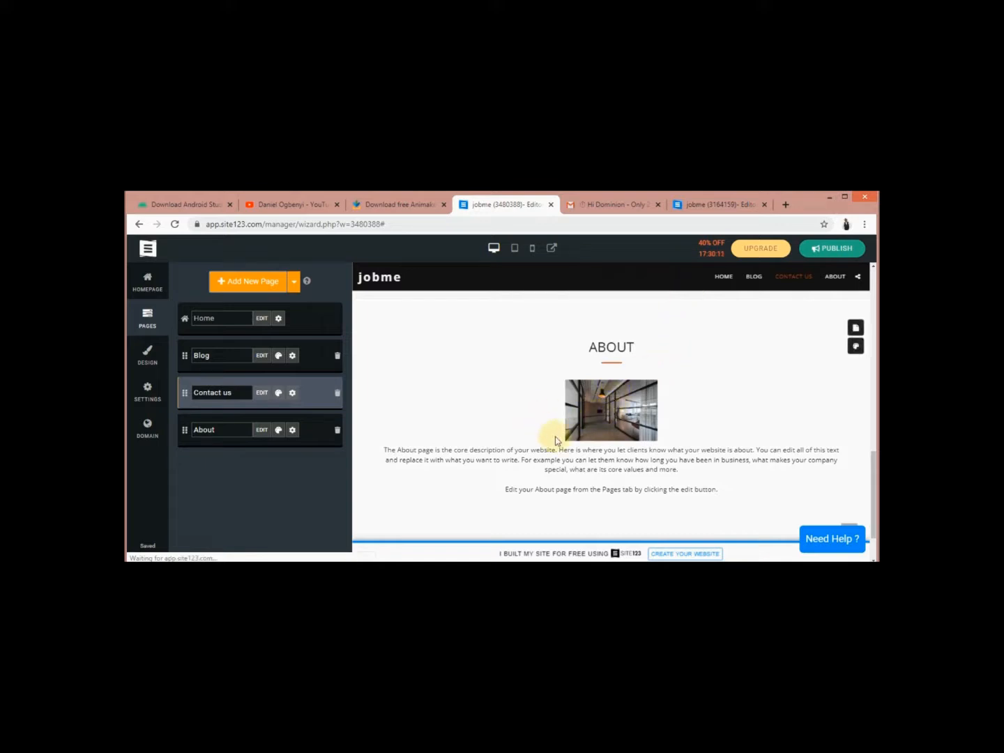
{"action": "left_click", "coordinate": [262, 430]}
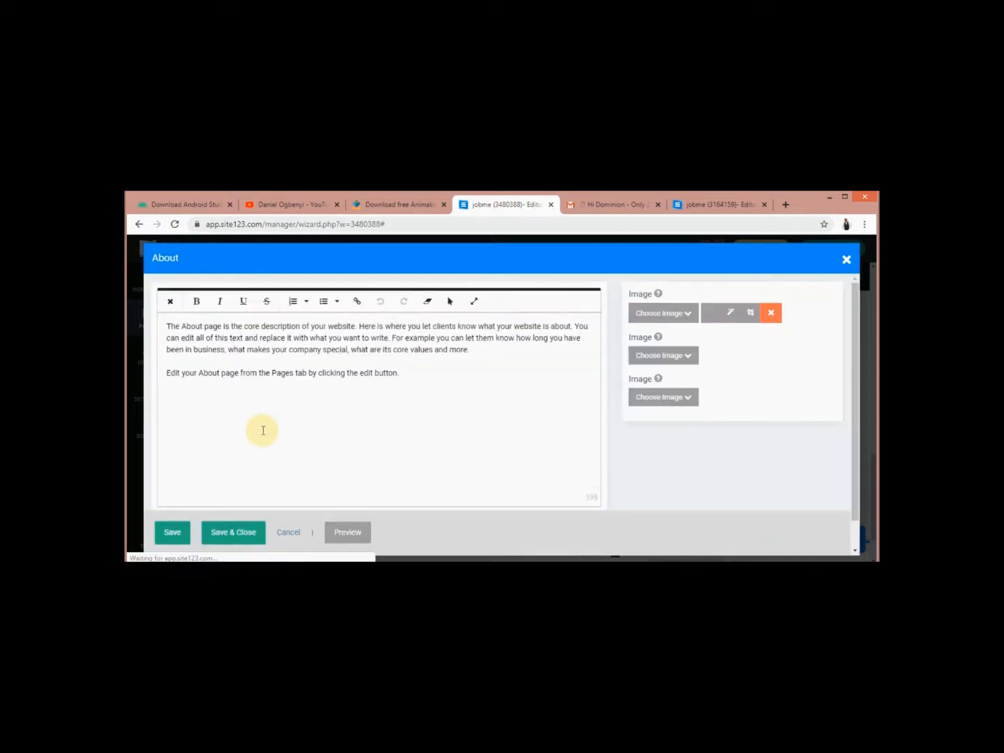
Replace the About text with 'THIS IS JOB SITE', remove the sample image, and save the page
{"action": "left_click", "coordinate": [401, 374]}
{"action": "key", "text": "BackSpace"}
{"action": "key", "text": "BackSpace"}
{"action": "key", "text": "BackSpace"}
{"action": "key", "text": "BackSpace"}
{"action": "key", "text": "BackSpace"}
{"action": "key", "text": "BackSpace"}
{"action": "key", "text": "BackSpace"}
{"action": "key", "text": "BackSpace"}
{"action": "key", "text": "BackSpace"}
{"action": "key", "text": "BackSpace"}
{"action": "key", "text": "BackSpace"}
{"action": "key", "text": "BackSpace"}
{"action": "key", "text": "BackSpace"}
{"action": "key", "text": "BackSpace"}
{"action": "key", "text": "BackSpace"}
{"action": "key", "text": "BackSpace"}
{"action": "key", "text": "BackSpace"}
{"action": "key", "text": "BackSpace"}
{"action": "key", "text": "BackSpace"}
{"action": "key", "text": "BackSpace"}
{"action": "key", "text": "BackSpace"}
{"action": "key", "text": "BackSpace"}
{"action": "key", "text": "BackSpace"}
{"action": "key", "text": "BackSpace"}
{"action": "key", "text": "BackSpace"}
{"action": "key", "text": "BackSpace"}
{"action": "key", "text": "BackSpace"}
{"action": "key", "text": "BackSpace"}
{"action": "key", "text": "BackSpace"}
{"action": "key", "text": "BackSpace"}
{"action": "key", "text": "BackSpace"}
{"action": "key", "text": "BackSpace"}
{"action": "key", "text": "BackSpace"}
{"action": "key", "text": "BackSpace"}
{"action": "key", "text": "BackSpace"}
{"action": "key", "text": "BackSpace"}
{"action": "key", "text": "BackSpace"}
{"action": "key", "text": "BackSpace"}
{"action": "key", "text": "BackSpace"}
{"action": "key", "text": "BackSpace"}
{"action": "key", "text": "BackSpace"}
{"action": "key", "text": "BackSpace"}
{"action": "key", "text": "BackSpace"}
{"action": "key", "text": "BackSpace"}
{"action": "key", "text": "BackSpace"}
{"action": "key", "text": "BackSpace"}
{"action": "key", "text": "BackSpace"}
{"action": "key", "text": "BackSpace"}
{"action": "key", "text": "BackSpace"}
{"action": "key", "text": "BackSpace"}
{"action": "key", "text": "BackSpace"}
{"action": "key", "text": "BackSpace"}
{"action": "key", "text": "BackSpace"}
{"action": "key", "text": "BackSpace"}
{"action": "key", "text": "BackSpace"}
{"action": "key", "text": "BackSpace"}
{"action": "key", "text": "BackSpace"}
{"action": "key", "text": "BackSpace"}
{"action": "key", "text": "BackSpace"}
{"action": "key", "text": "BackSpace"}
{"action": "key", "text": "BackSpace"}
{"action": "key", "text": "BackSpace"}
{"action": "key", "text": "BackSpace"}
{"action": "key", "text": "BackSpace"}
{"action": "key", "text": "BackSpace"}
{"action": "key", "text": "BackSpace"}
{"action": "key", "text": "BackSpace"}
{"action": "key", "text": "BackSpace"}
{"action": "key", "text": "BackSpace"}
{"action": "key", "text": "BackSpace"}
{"action": "key", "text": "BackSpace"}
{"action": "key", "text": "BackSpace"}
{"action": "key", "text": "BackSpace"}
{"action": "key", "text": "BackSpace"}
{"action": "key", "text": "BackSpace"}
{"action": "key", "text": "BackSpace"}
{"action": "key", "text": "BackSpace"}
{"action": "key", "text": "BackSpace"}
{"action": "key", "text": "BackSpace"}
{"action": "key", "text": "BackSpace"}
{"action": "key", "text": "BackSpace"}
{"action": "key", "text": "BackSpace"}
{"action": "key", "text": "BackSpace"}
{"action": "key", "text": "BackSpace"}
{"action": "key", "text": "BackSpace"}
{"action": "key", "text": "BackSpace"}
{"action": "key", "text": "BackSpace"}
{"action": "key", "text": "BackSpace"}
{"action": "key", "text": "BackSpace"}
{"action": "key", "text": "BackSpace"}
{"action": "key", "text": "BackSpace"}
{"action": "key", "text": "BackSpace"}
{"action": "key", "text": "BackSpace"}
{"action": "key", "text": "BackSpace"}
{"action": "key", "text": "BackSpace"}
{"action": "key", "text": "BackSpace"}
{"action": "key", "text": "BackSpace"}
{"action": "key", "text": "BackSpace"}
{"action": "key", "text": "BackSpace"}
{"action": "key", "text": "BackSpace"}
{"action": "key", "text": "BackSpace"}
{"action": "key", "text": "BackSpace"}
{"action": "key", "text": "BackSpace"}
{"action": "key", "text": "BackSpace"}
{"action": "key", "text": "BackSpace"}
{"action": "key", "text": "BackSpace"}
{"action": "key", "text": "BackSpace"}
{"action": "key", "text": "BackSpace"}
{"action": "key", "text": "BackSpace"}
{"action": "key", "text": "BackSpace"}
{"action": "key", "text": "BackSpace"}
{"action": "key", "text": "BackSpace"}
{"action": "key", "text": "BackSpace"}
{"action": "key", "text": "BackSpace"}
{"action": "key", "text": "BackSpace"}
{"action": "key", "text": "BackSpace"}
{"action": "key", "text": "BackSpace"}
{"action": "key", "text": "BackSpace"}
{"action": "key", "text": "BackSpace"}
{"action": "key", "text": "BackSpace"}
{"action": "key", "text": "BackSpace"}
{"action": "key", "text": "BackSpace"}
{"action": "key", "text": "BackSpace"}
{"action": "key", "text": "BackSpace"}
{"action": "key", "text": "BackSpace"}
{"action": "key", "text": "BackSpace"}
{"action": "key", "text": "BackSpace"}
{"action": "key", "text": "BackSpace"}
{"action": "key", "text": "BackSpace"}
{"action": "key", "text": "BackSpace"}
{"action": "key", "text": "BackSpace"}
{"action": "key", "text": "BackSpace"}
{"action": "key", "text": "BackSpace"}
{"action": "key", "text": "BackSpace"}
{"action": "key", "text": "BackSpace"}
{"action": "key", "text": "BackSpace"}
{"action": "key", "text": "BackSpace"}
{"action": "key", "text": "BackSpace"}
{"action": "key", "text": "BackSpace"}
{"action": "key", "text": "BackSpace"}
{"action": "key", "text": "BackSpace"}
{"action": "key", "text": "BackSpace"}
{"action": "key", "text": "BackSpace"}
{"action": "key", "text": "BackSpace"}
{"action": "key", "text": "BackSpace"}
{"action": "key", "text": "BackSpace"}
{"action": "key", "text": "BackSpace"}
{"action": "key", "text": "BackSpace"}
{"action": "type", "text": "THIS IS JOB SITE"}
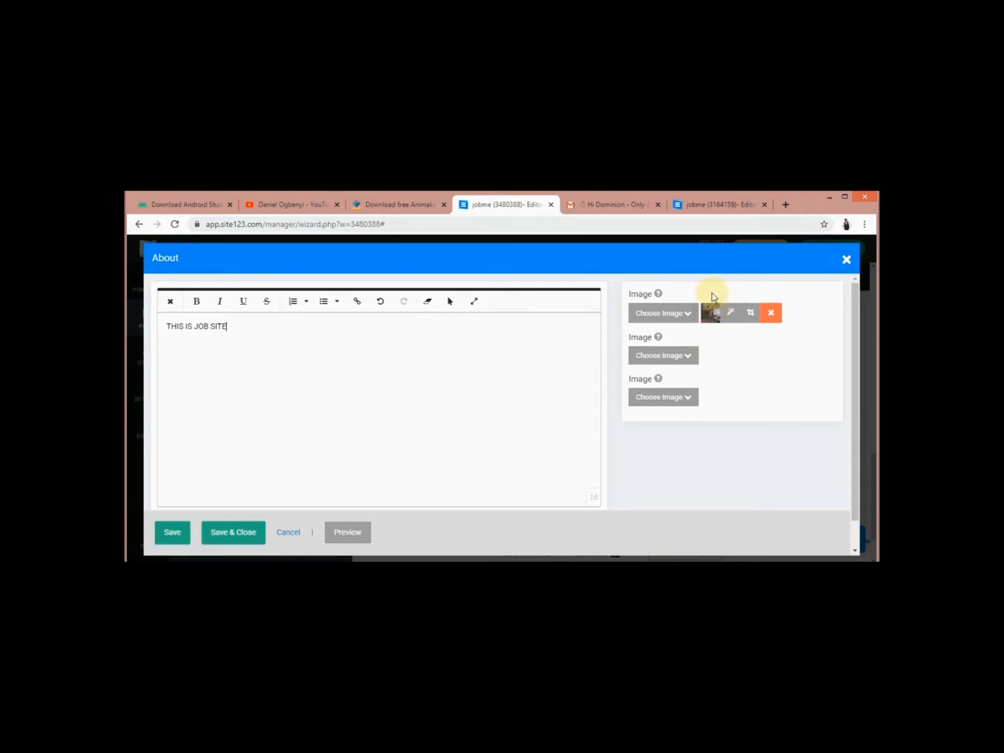
{"action": "left_click", "coordinate": [772, 314]}
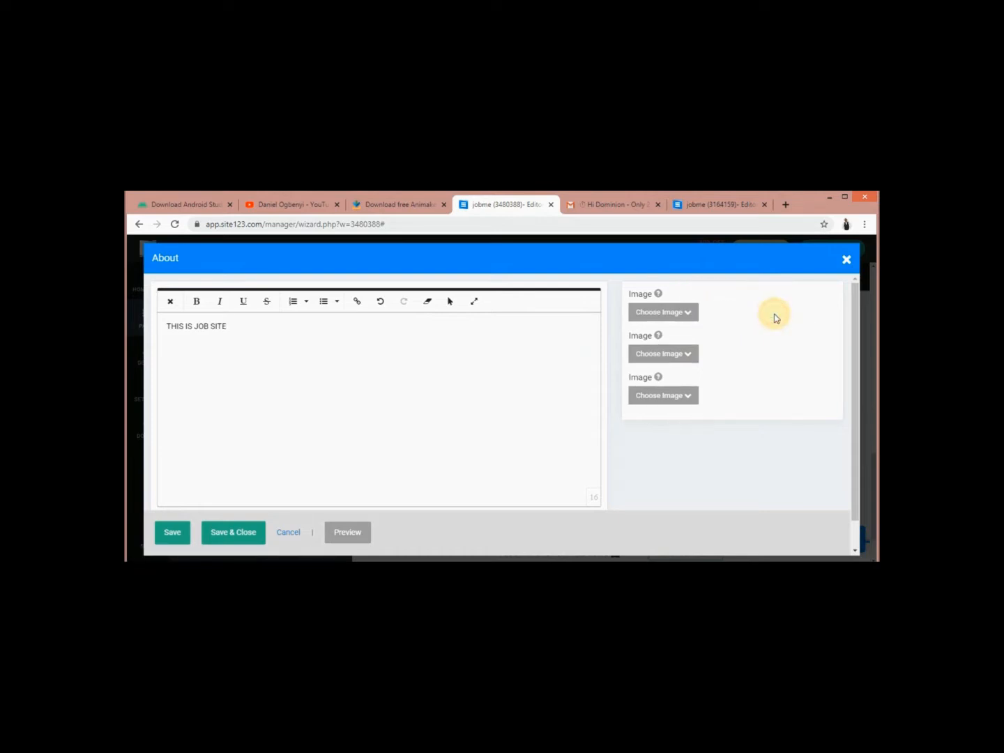
{"action": "left_click", "coordinate": [236, 533]}
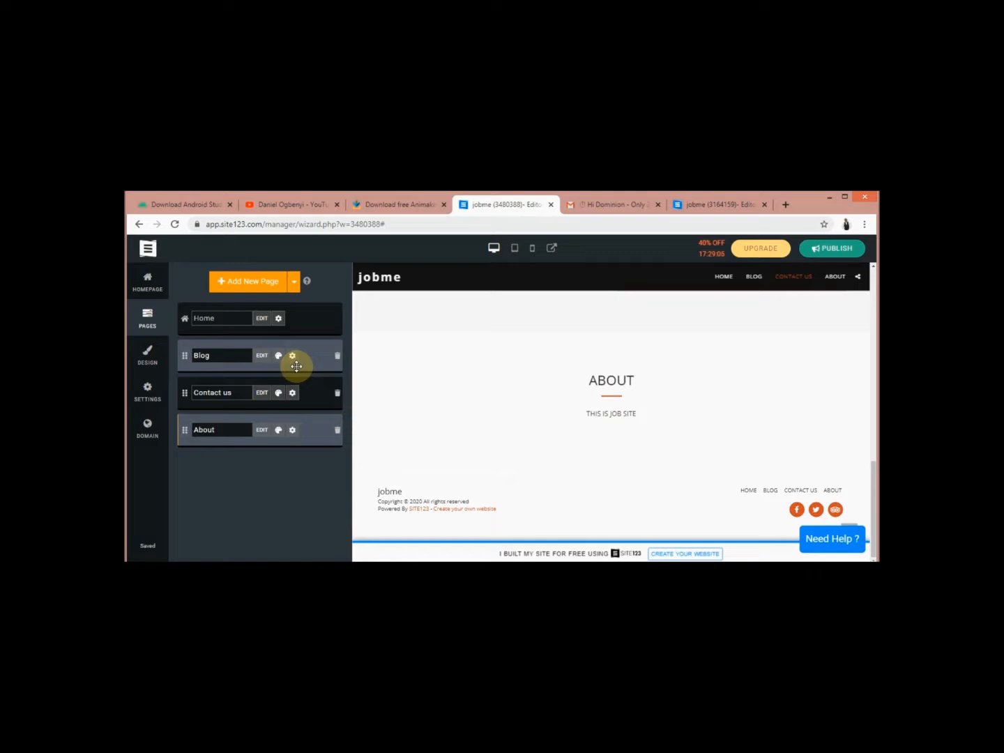
Show the DESIGN settings list with name and logo, type, languages and country locale
{"action": "left_click", "coordinate": [150, 359]}
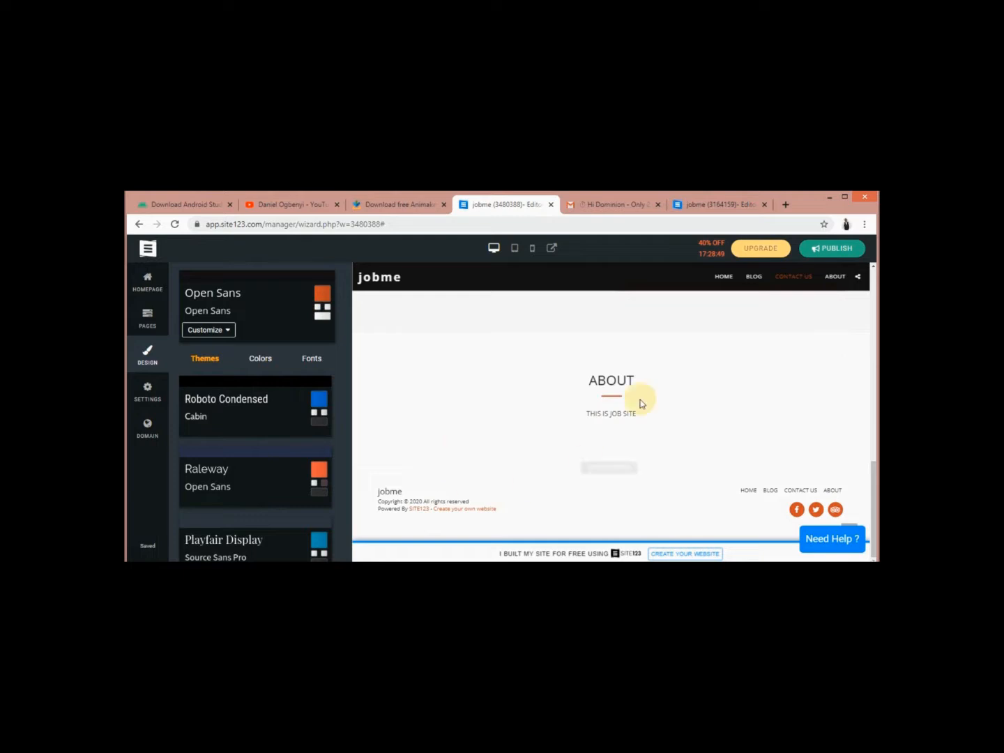
{"action": "left_click", "coordinate": [148, 396]}
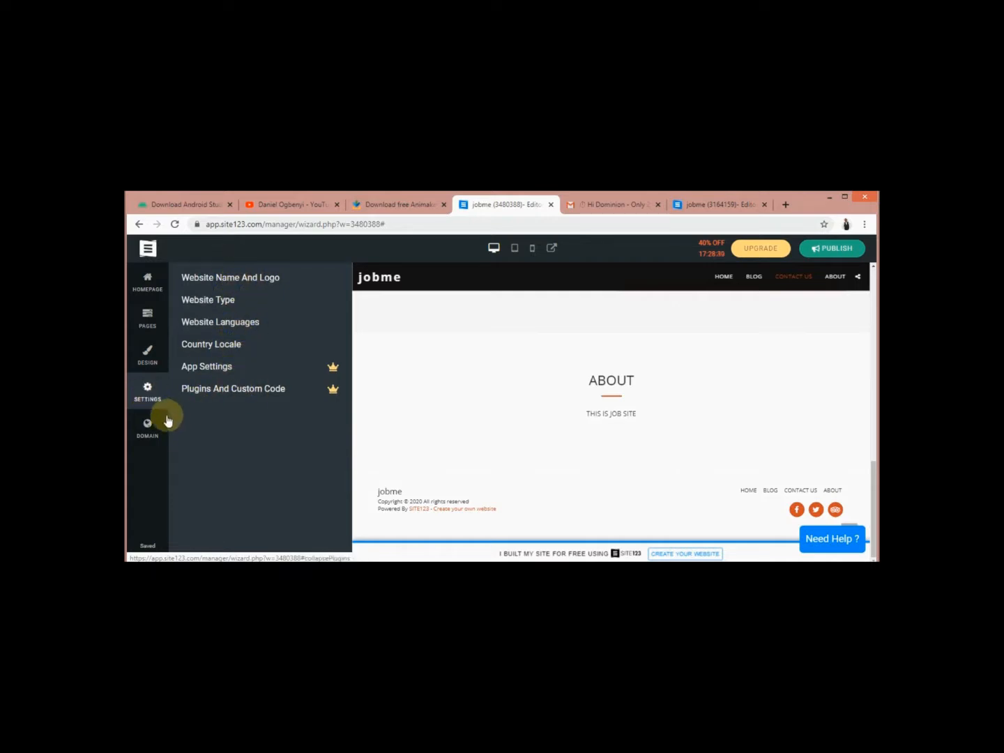
Show the Domain panel with the site123.me address and available my-jobme domain names
{"action": "left_click", "coordinate": [146, 423]}
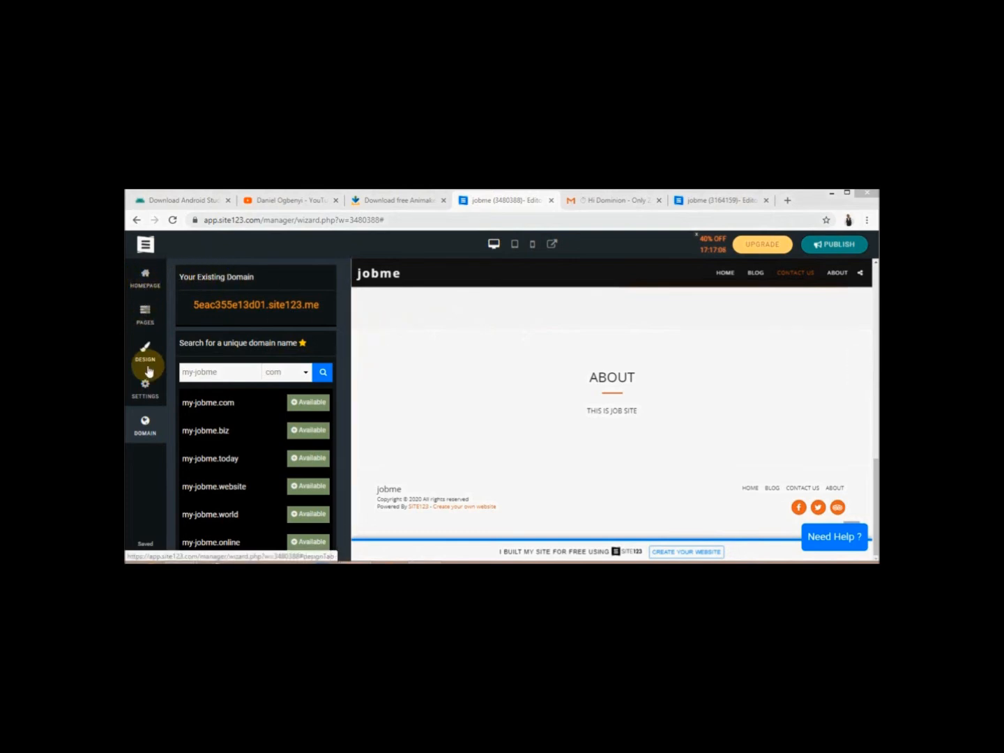
Publish the jobme site and confirm Yes in the publishing prompt
{"action": "left_click", "coordinate": [830, 245]}
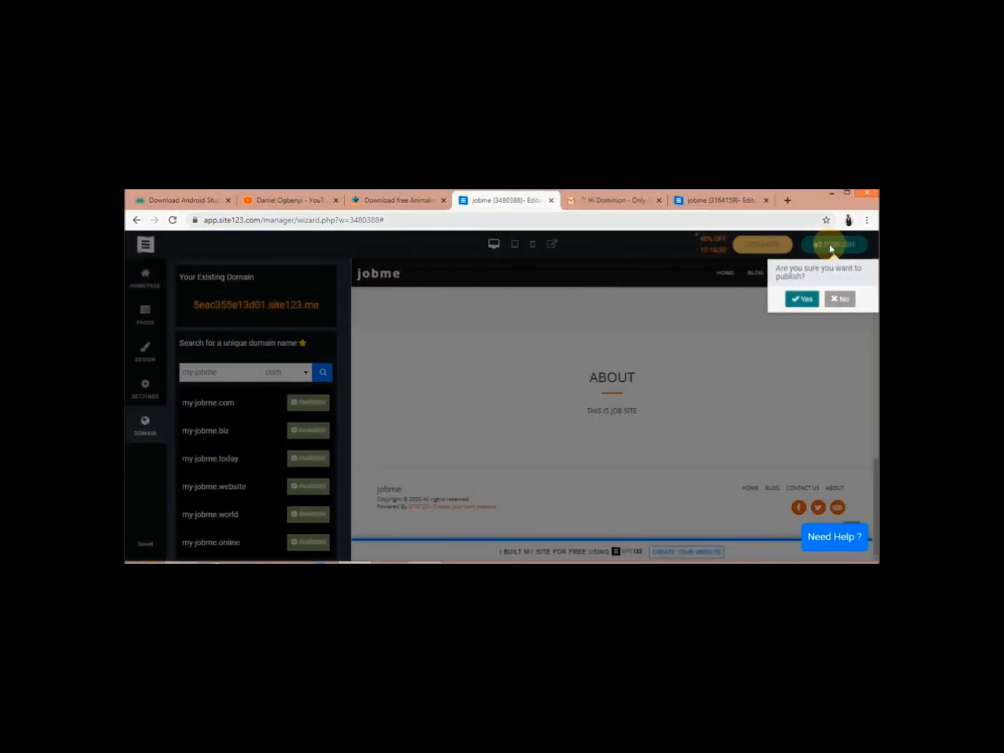
{"action": "left_click", "coordinate": [802, 299]}
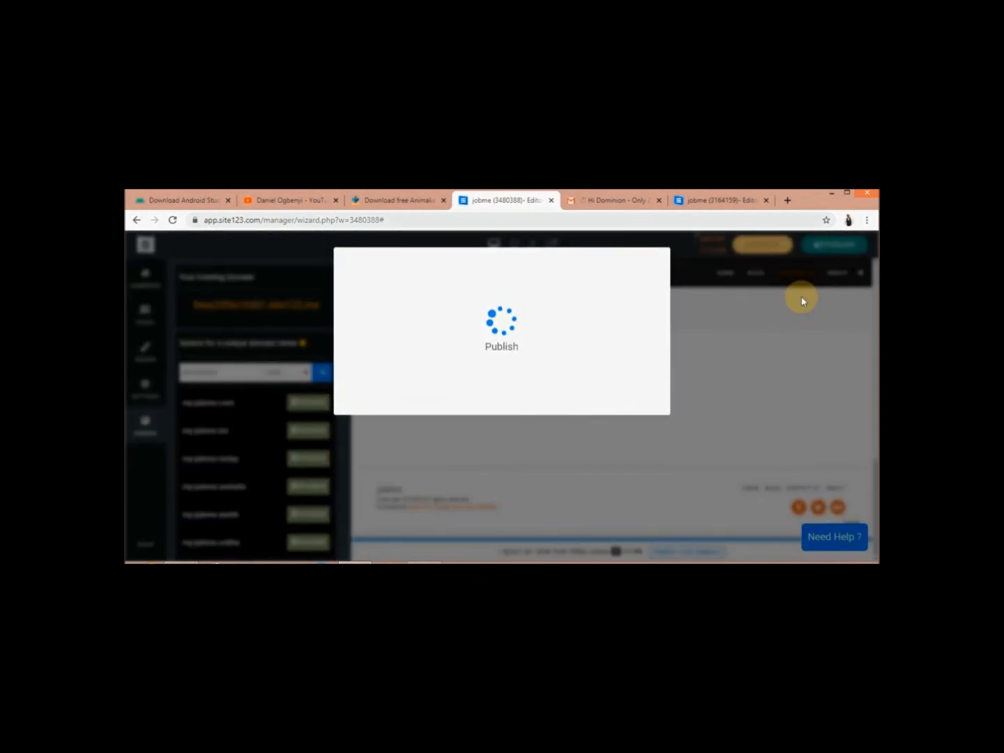